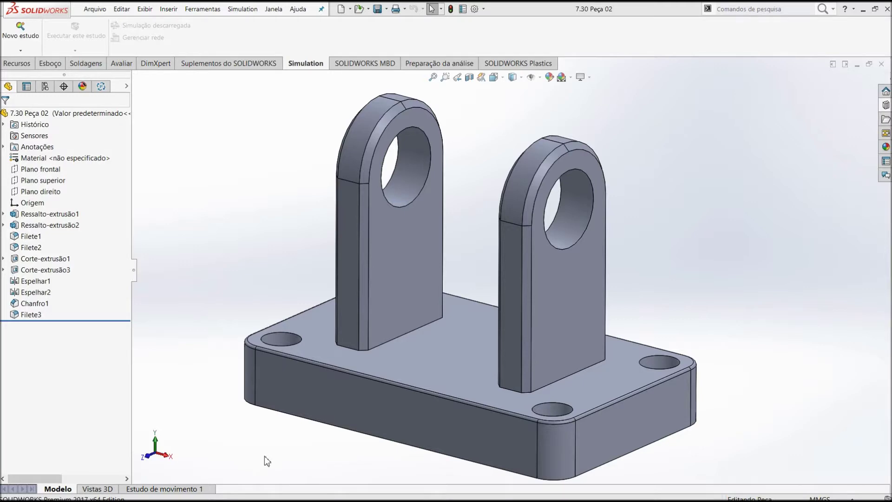
Inspect the bracket, then create a new Análise estática study named 'peça 02'
scroll(390, 390, "up", 3)
scroll(419, 348, "down", 2)
mouse_move(419, 348)
middle_mouse_down()
mouse_move(484, 264)
mouse_move(498, 263)
mouse_move(474, 315)
mouse_move(379, 303)
mouse_move(512, 362)
mouse_move(520, 281)
mouse_move(492, 322)
mouse_move(503, 302)
mouse_move(488, 309)
middle_mouse_up()
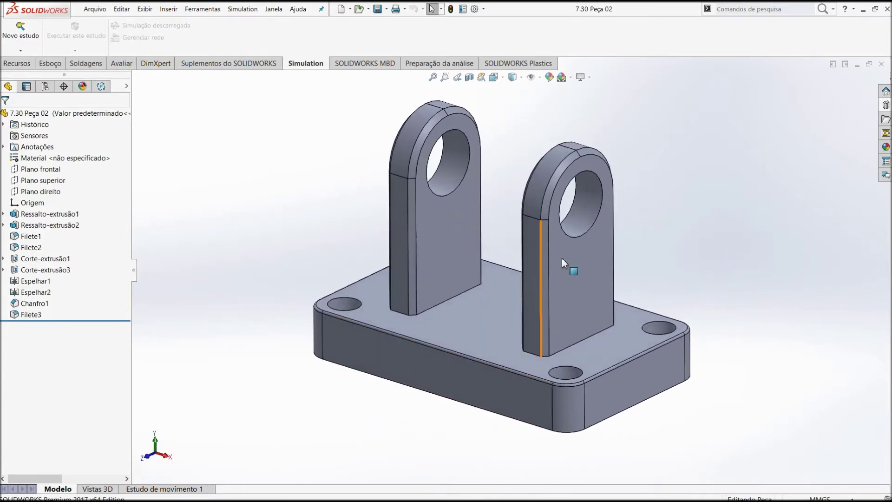
scroll(561, 258, "up", 2)
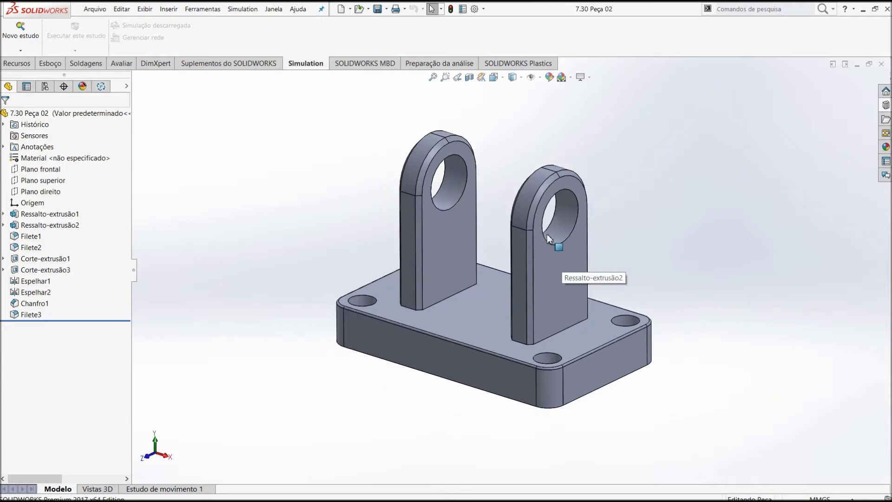
scroll(630, 231, "down", 2)
scroll(620, 218, "up", 2)
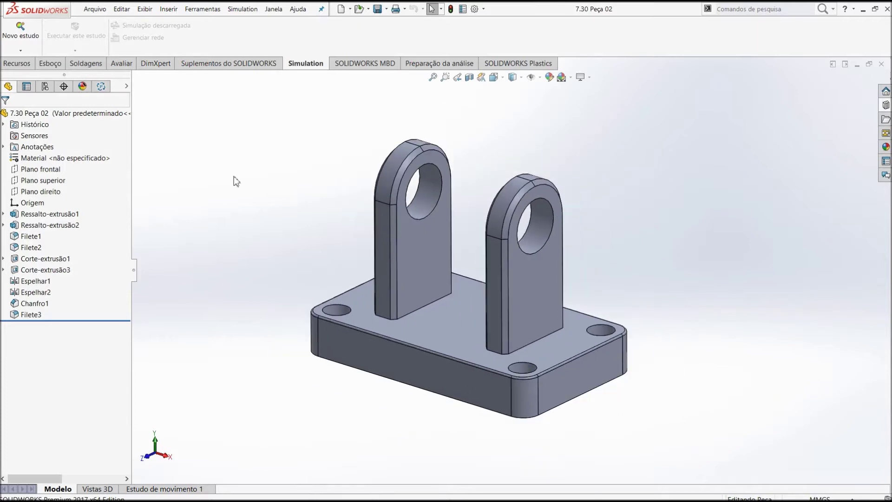
left_click(29, 36)
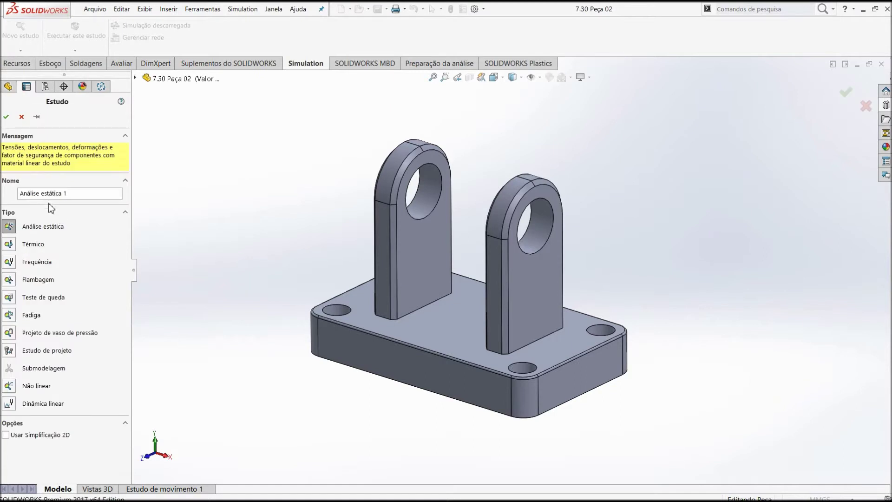
left_click(74, 194)
left_click_drag(74, 194, 22, 187)
type("pec")
left_click(6, 118)
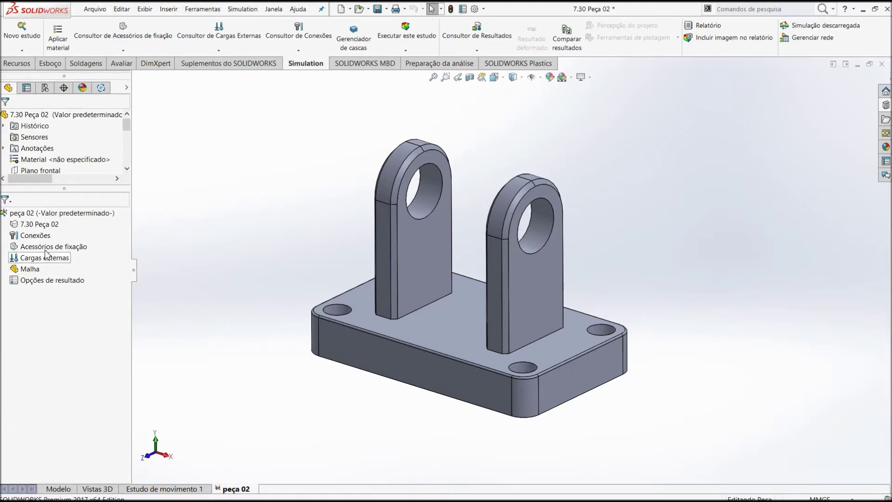
Apply ASTM A36 Aço steel to the bracket from the material library
left_click(58, 39)
left_click(72, 299)
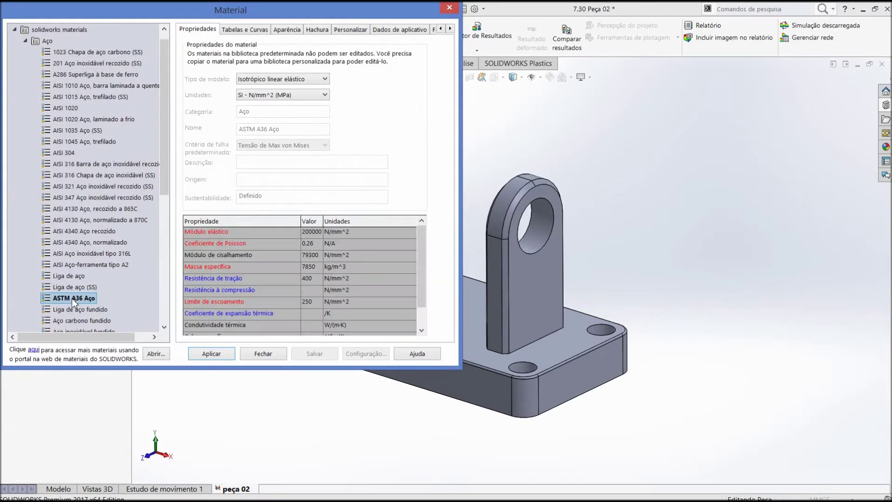
left_click(206, 356)
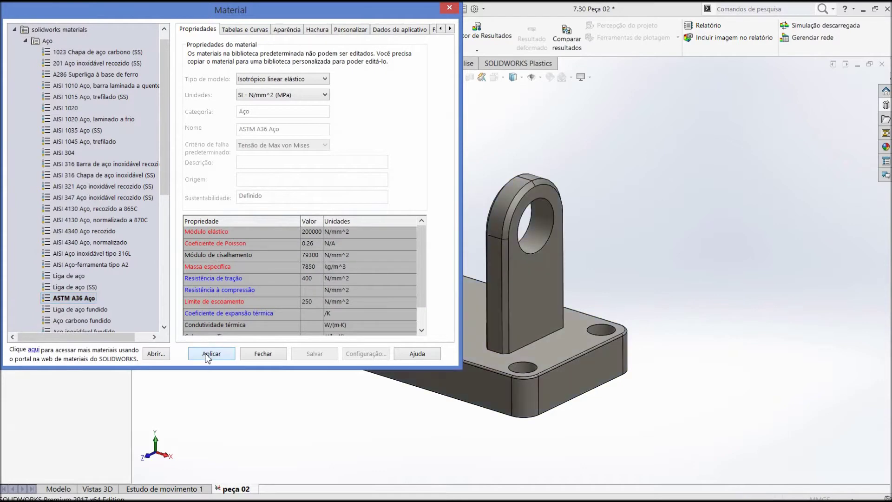
left_click(264, 354)
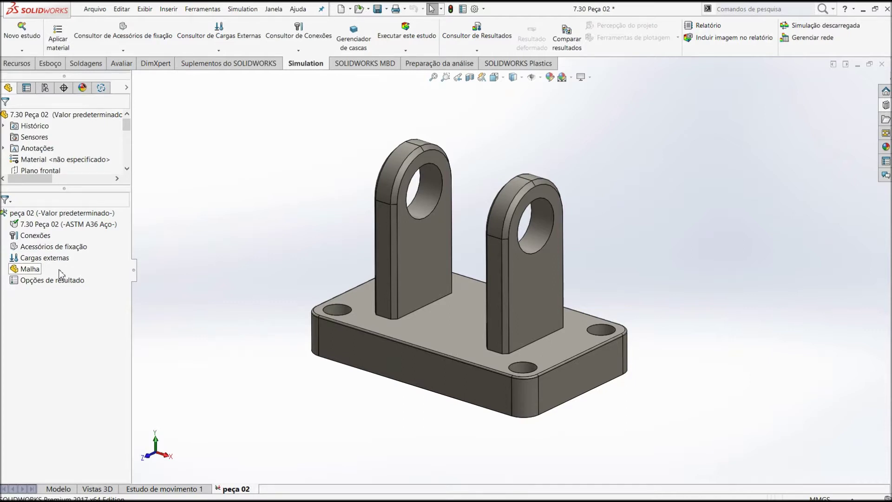
left_click(116, 52)
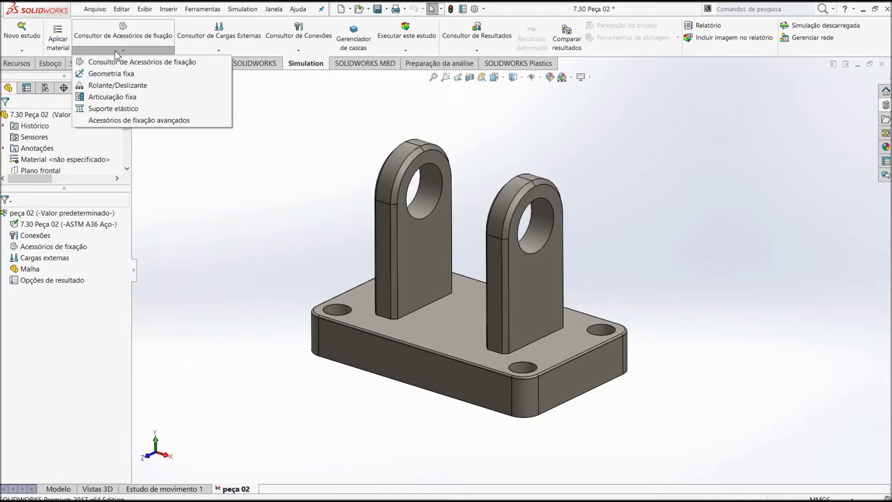
Start a fixed-geometry fixture on the four mounting hole faces
left_click(111, 73)
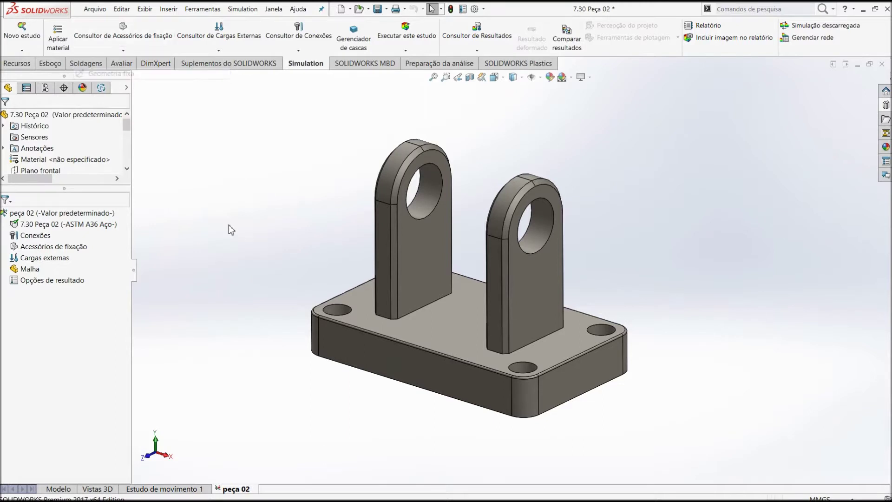
mouse_move(310, 361)
middle_mouse_down()
mouse_move(314, 239)
mouse_move(353, 372)
middle_mouse_up()
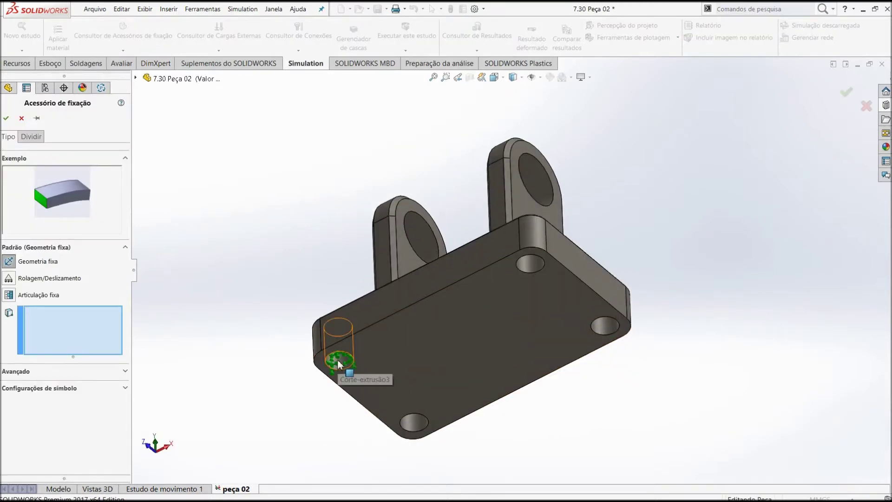
left_click(339, 360)
left_click(529, 264)
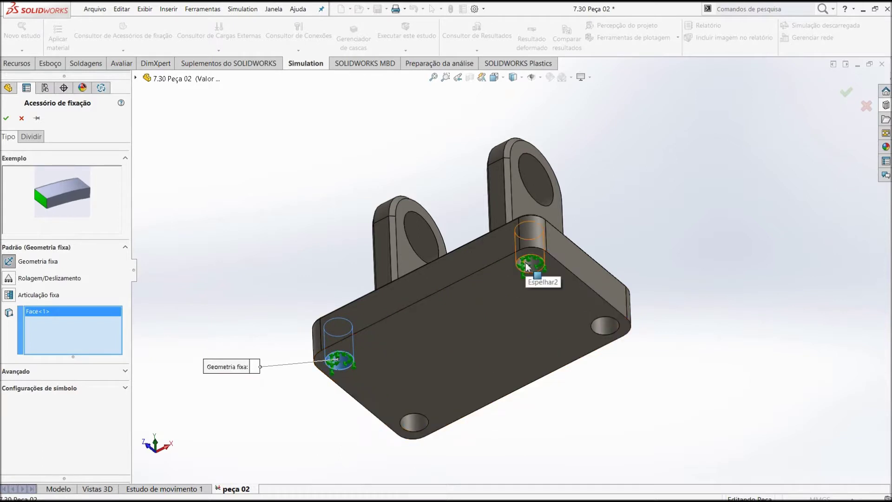
left_click(599, 327)
left_click(417, 421)
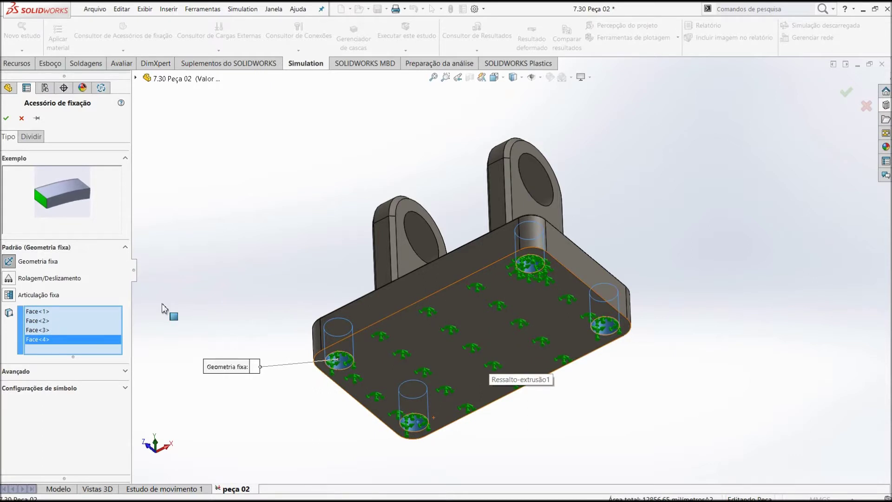
Replace the hole faces with the base's bottom face and confirm fixture Fixo-1
right_click(91, 329)
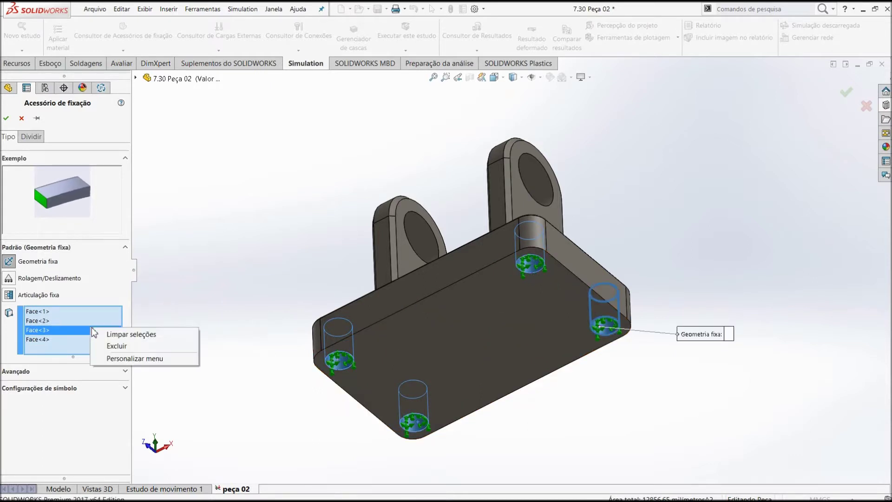
left_click(121, 334)
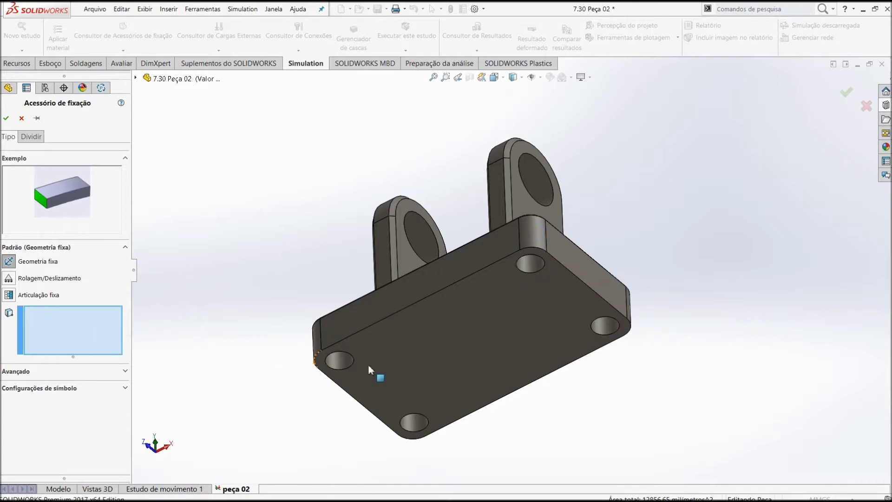
left_click(435, 354)
mouse_move(284, 254)
middle_mouse_down()
mouse_move(219, 333)
mouse_move(293, 368)
mouse_move(294, 352)
mouse_move(260, 343)
middle_mouse_up()
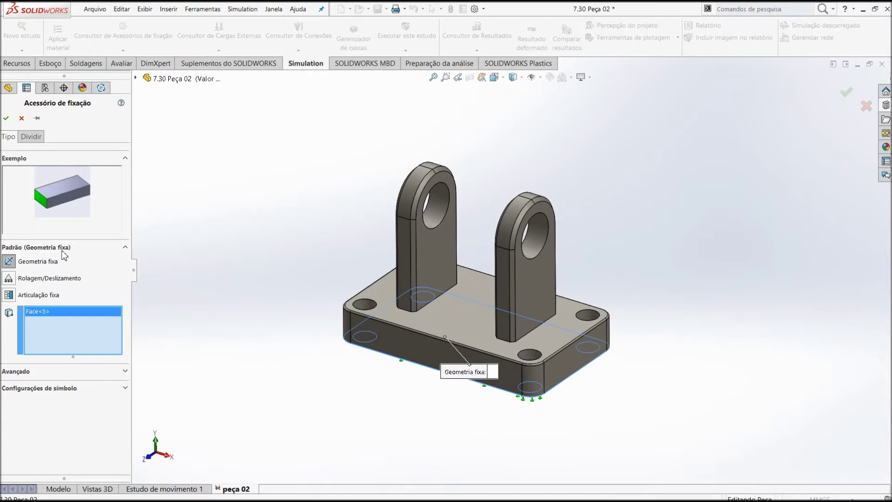
left_click(6, 118)
scroll(402, 313, "down", 1)
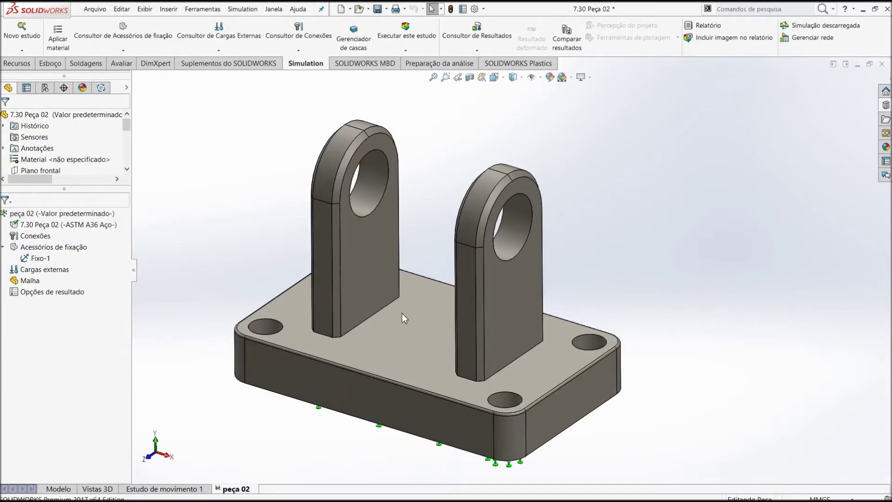
scroll(400, 311, "down", 1)
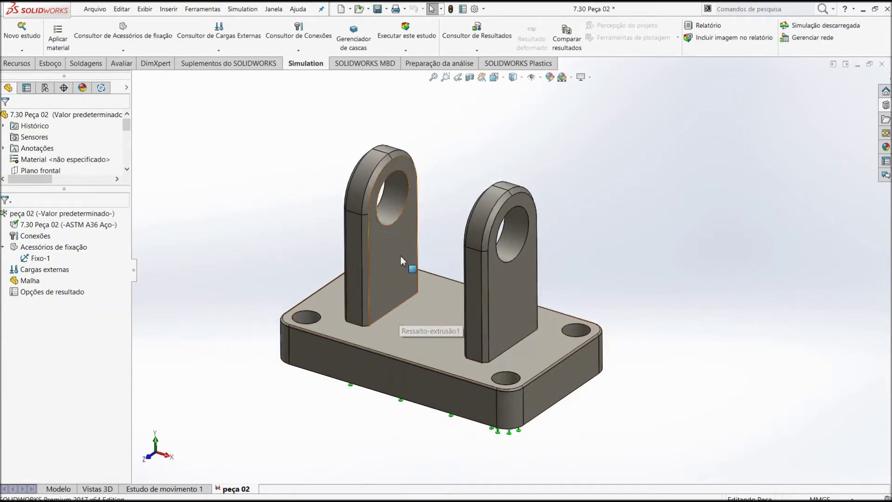
scroll(401, 257, "down", 1)
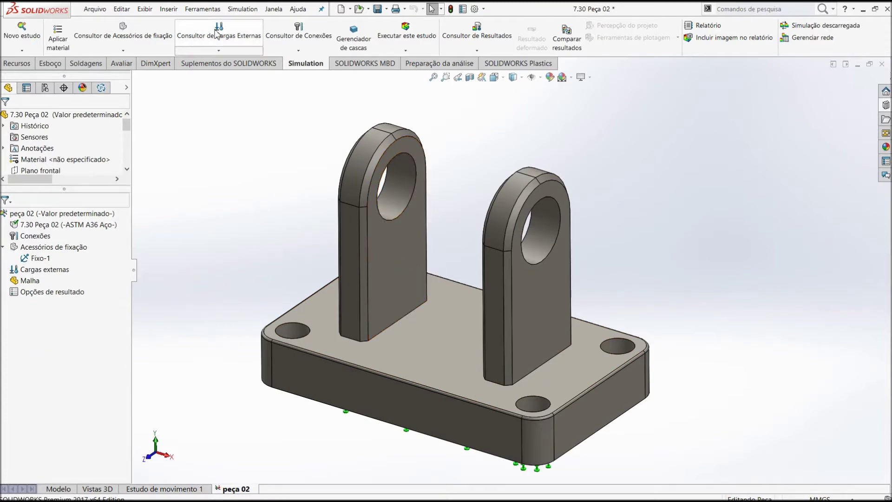
Add Força-1: 10 kgf per item on both lug faces, Metric (G) units
left_click(223, 50)
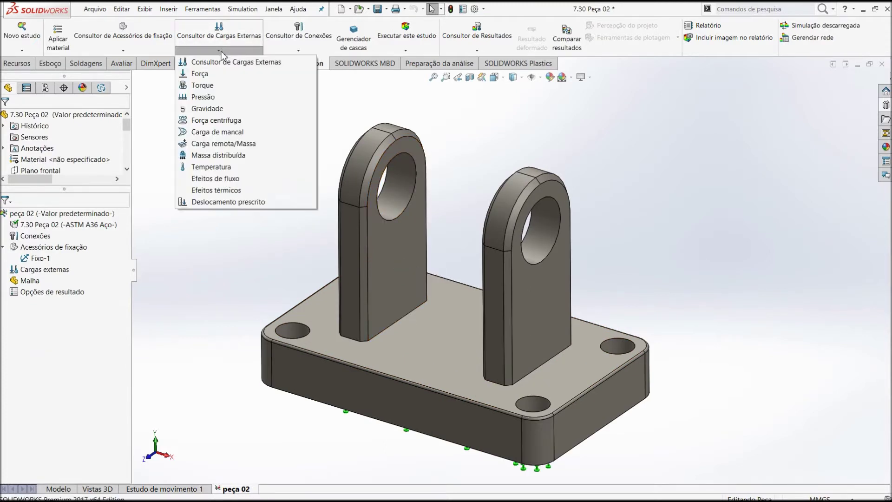
left_click(204, 75)
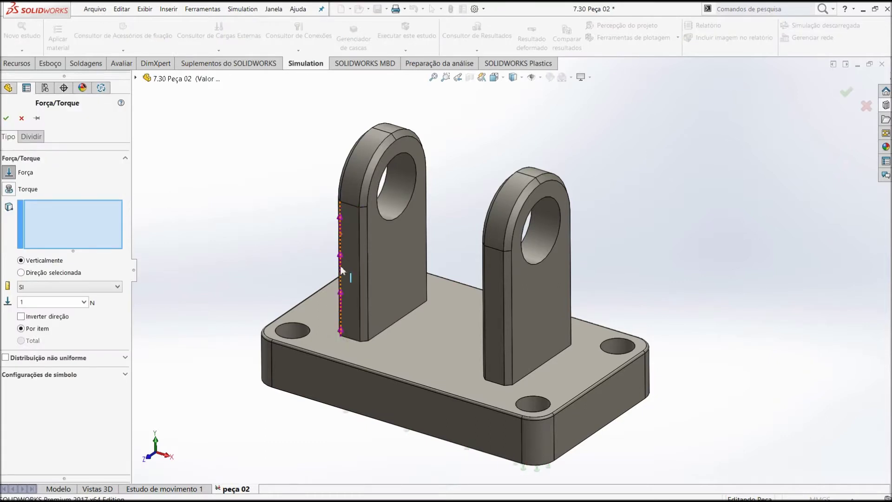
left_click(408, 260)
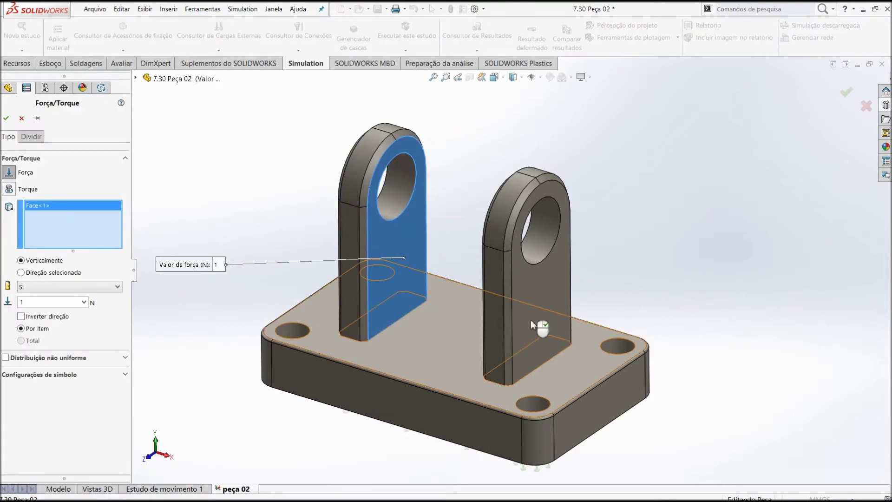
left_click(534, 323)
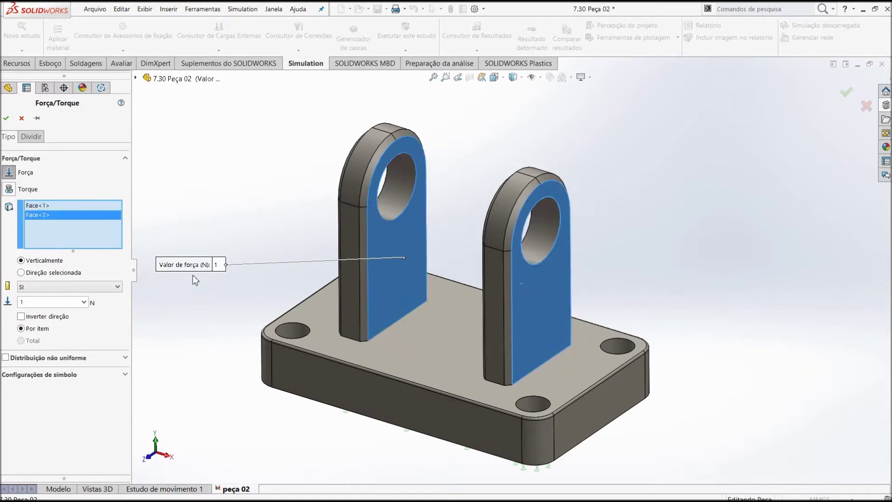
left_click(71, 287)
left_click(58, 312)
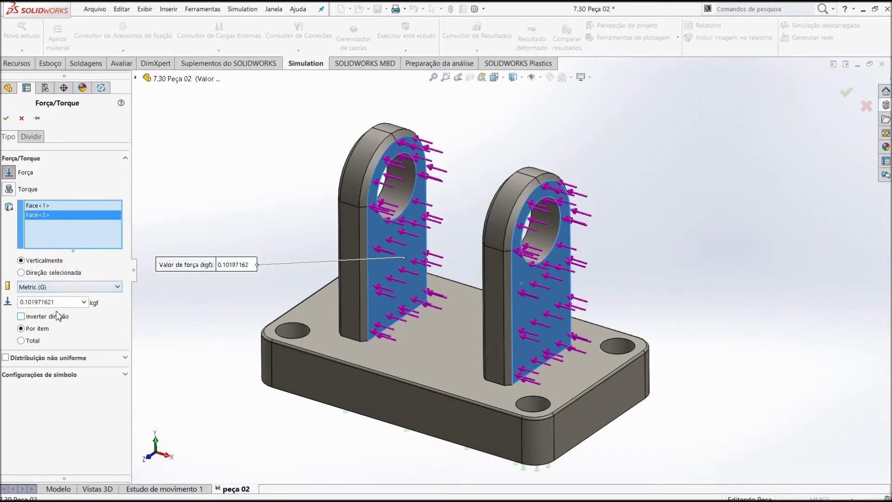
double_click(63, 303)
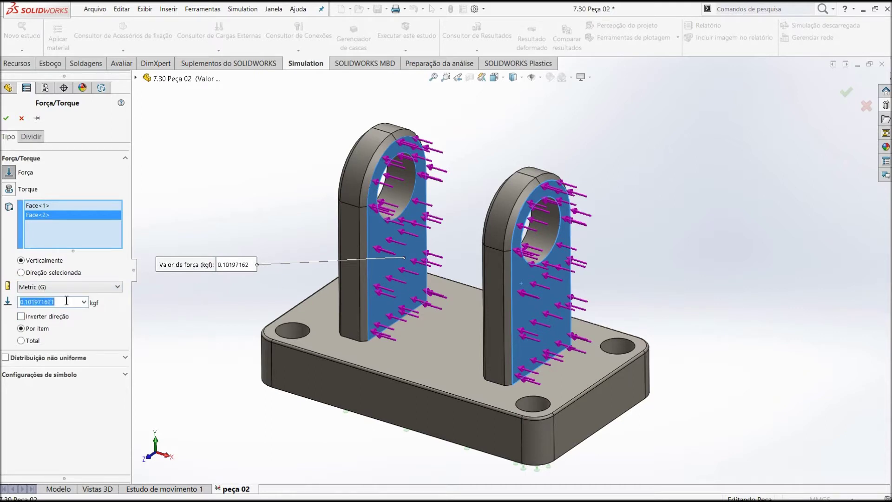
type("10")
left_click(7, 118)
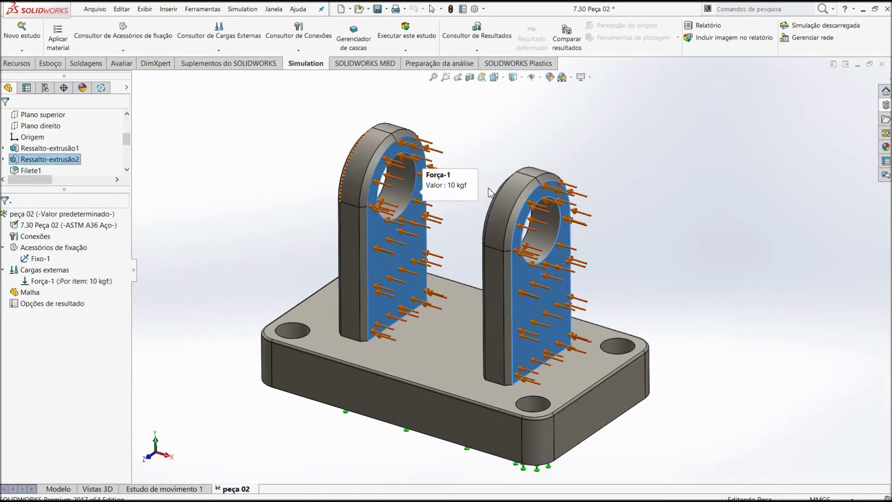
left_click(490, 192)
scroll(453, 175, "down", 3)
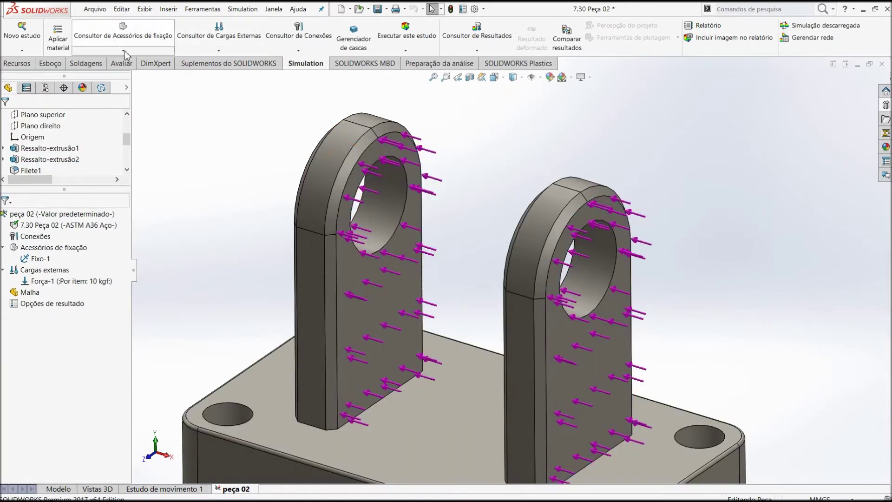
Start a second force on both lug hole faces, directed along Plano direito
left_click(218, 50)
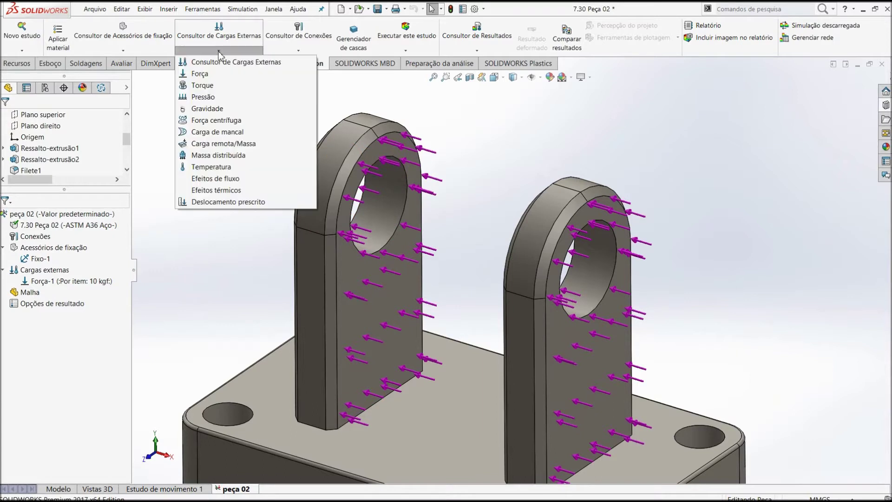
left_click(205, 74)
left_click(397, 205)
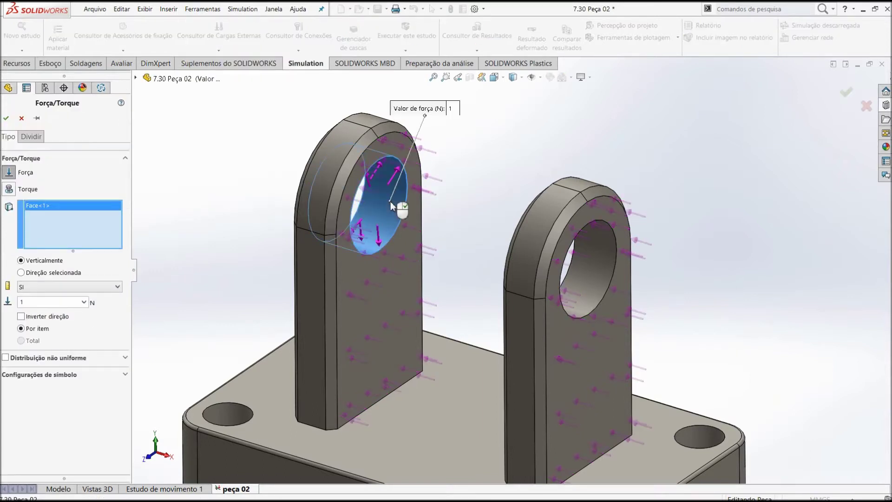
left_click(612, 253)
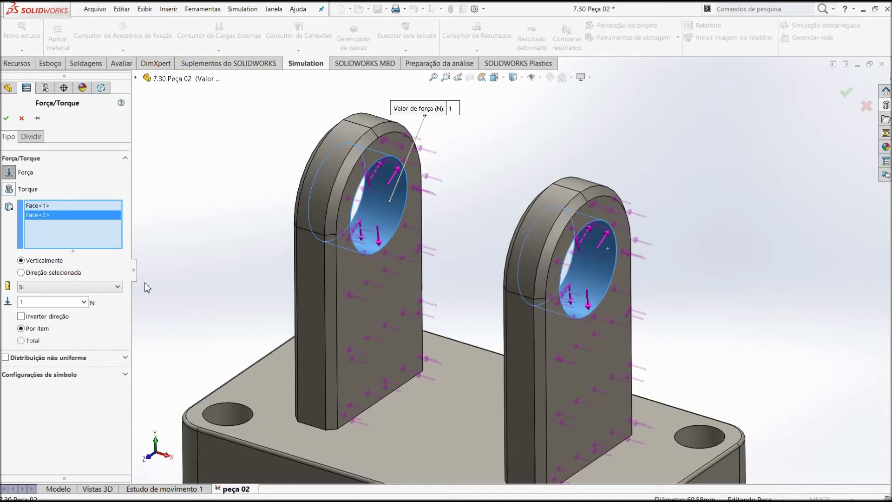
left_click(27, 275)
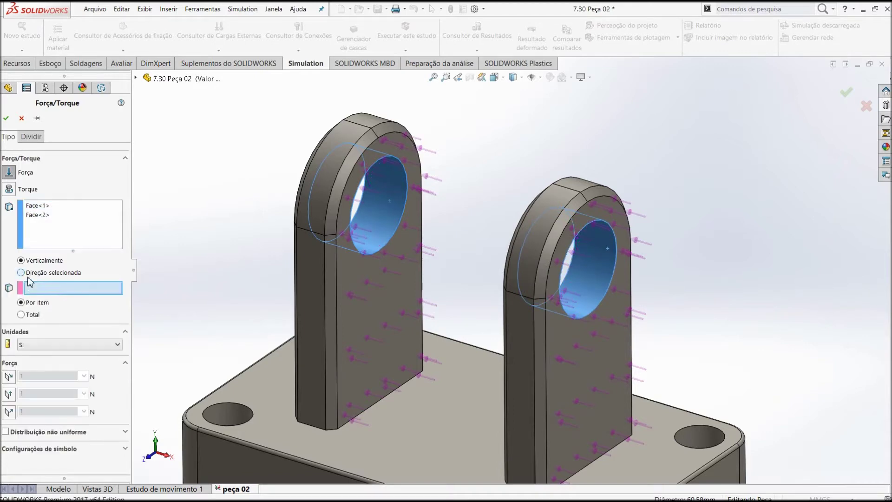
left_click(167, 80)
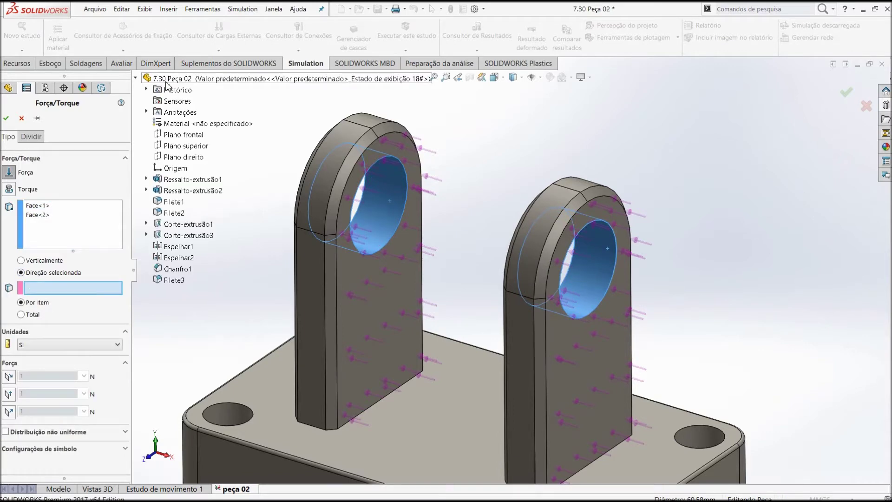
left_click(180, 158)
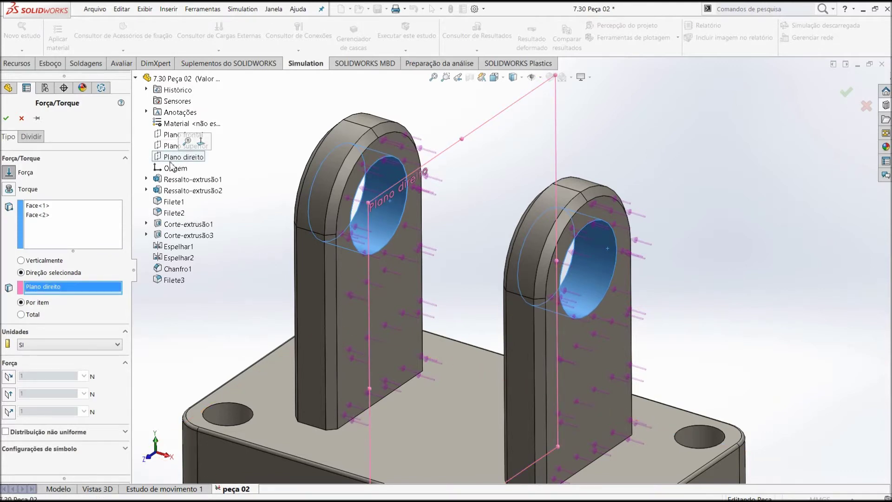
Set Força-2 to 20 kgf per item in Metric (G) with orange arrows
left_click(62, 345)
left_click(56, 374)
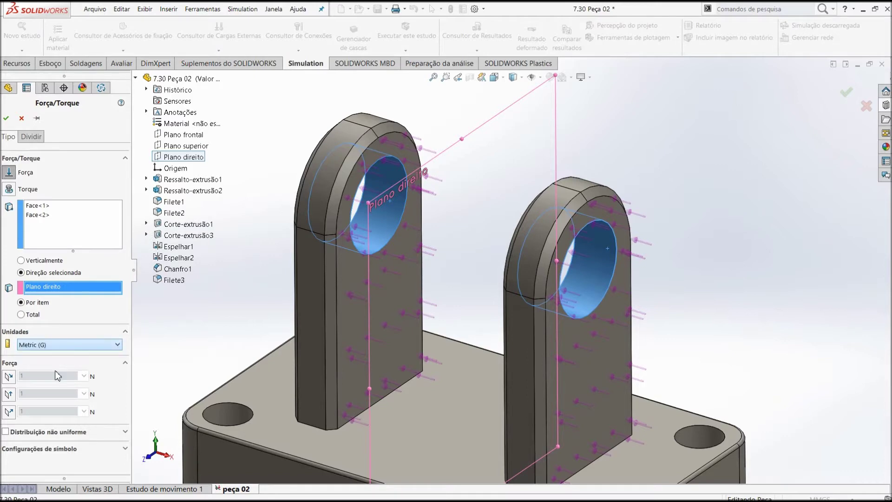
left_click(9, 394)
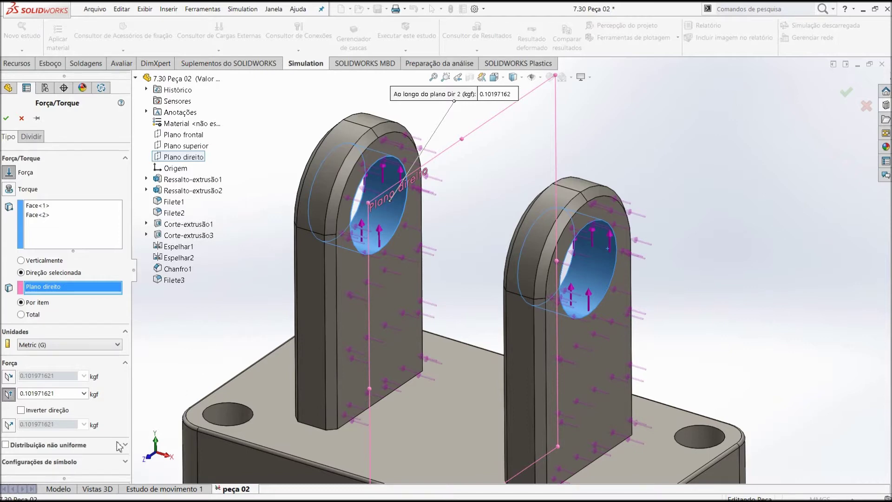
left_click(125, 461)
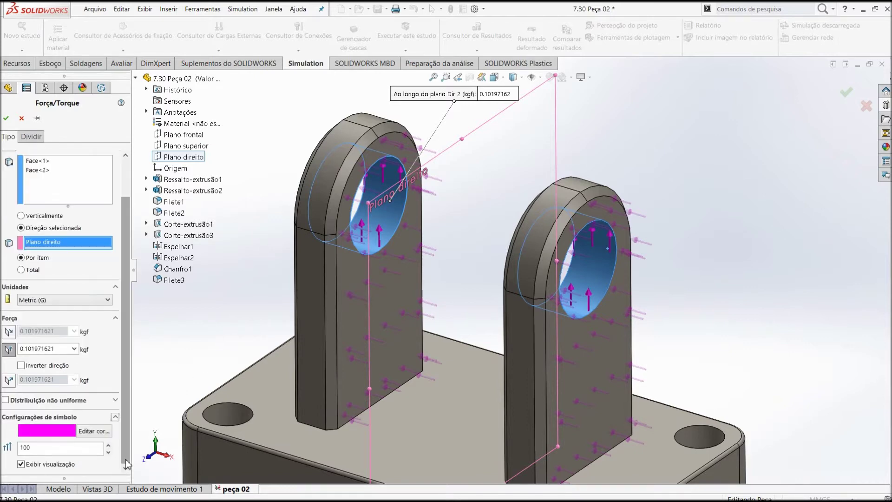
left_click(89, 431)
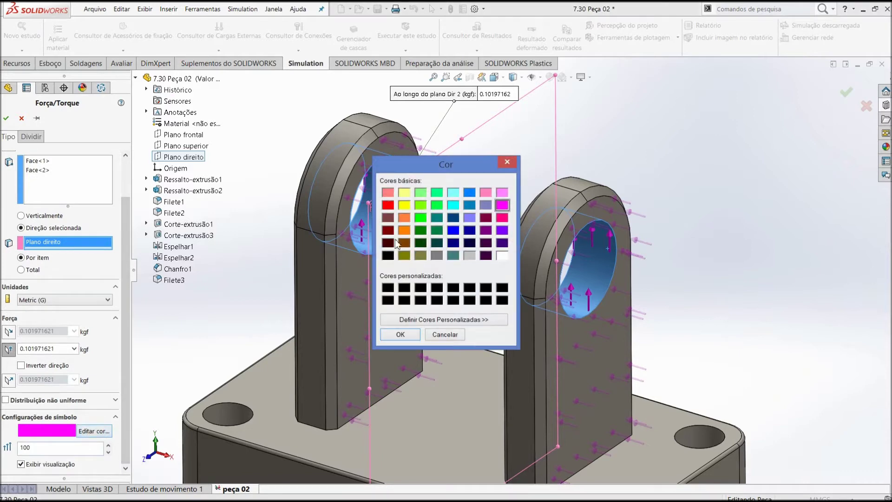
left_click(405, 230)
left_click(400, 333)
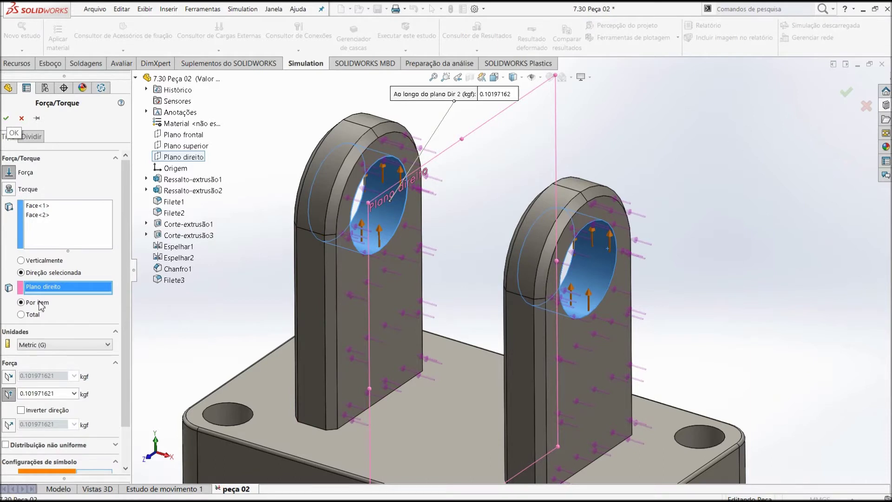
double_click(57, 395)
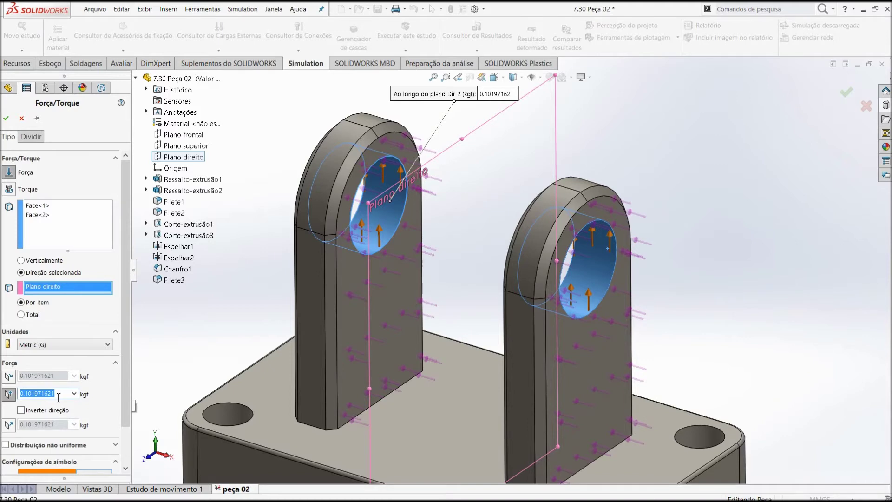
type("20")
left_click(7, 122)
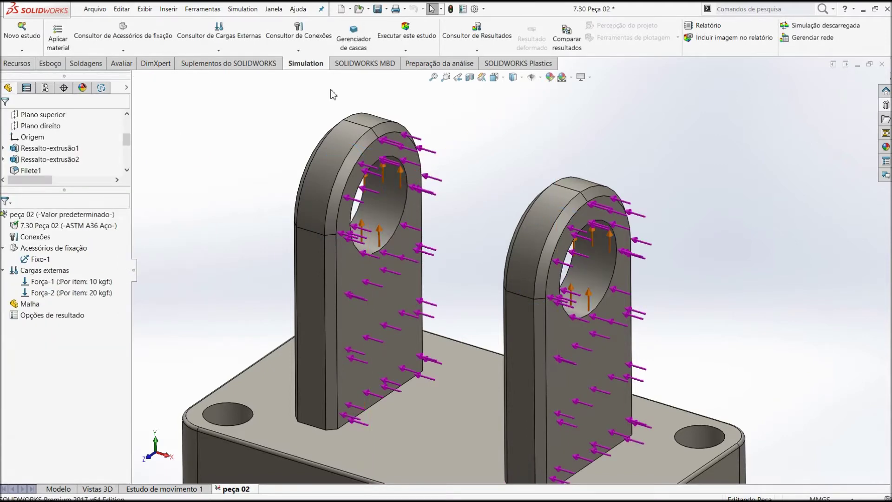
Generate the bracket's solid mesh with default density via Malha > Criar malha
scroll(447, 163, "up", 3)
middle_click_drag(486, 253, 479, 260)
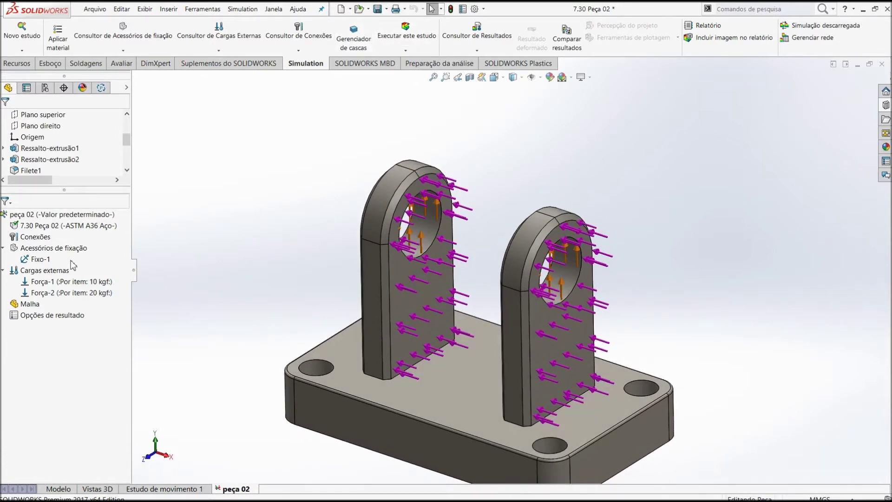
scroll(44, 314, "down", 1)
right_click(32, 307)
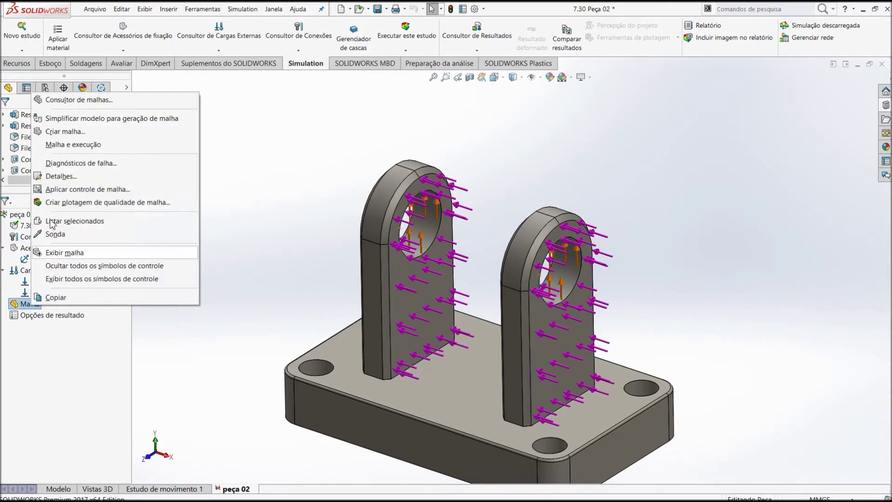
left_click(70, 131)
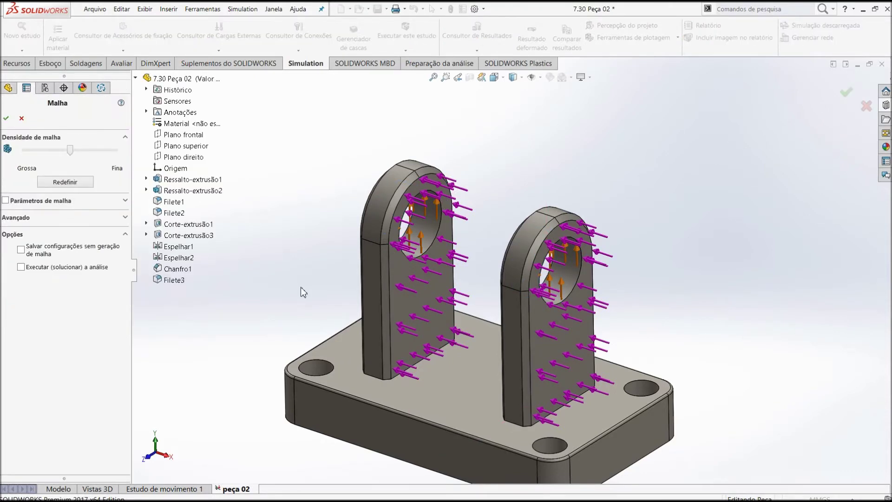
left_click(9, 119)
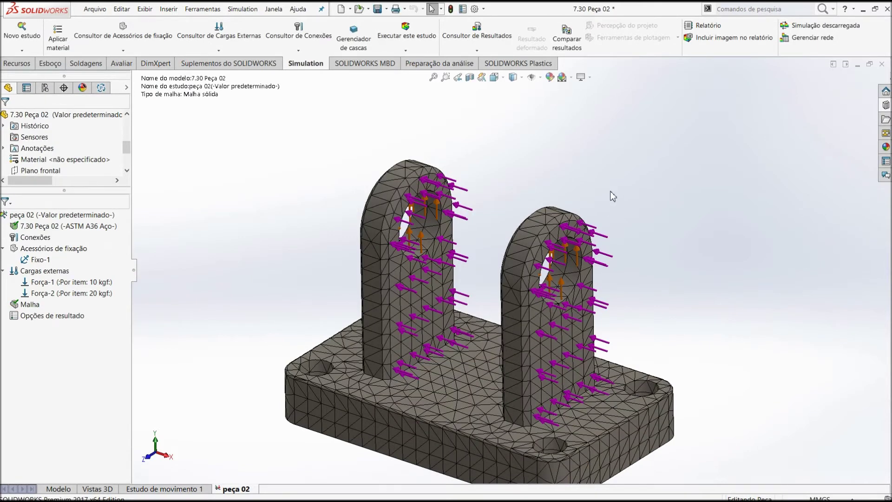
Run the study to get von Mises stress, peaking at 6.107e+005 N/m^2
scroll(636, 451, "down", 2)
scroll(590, 456, "up", 2)
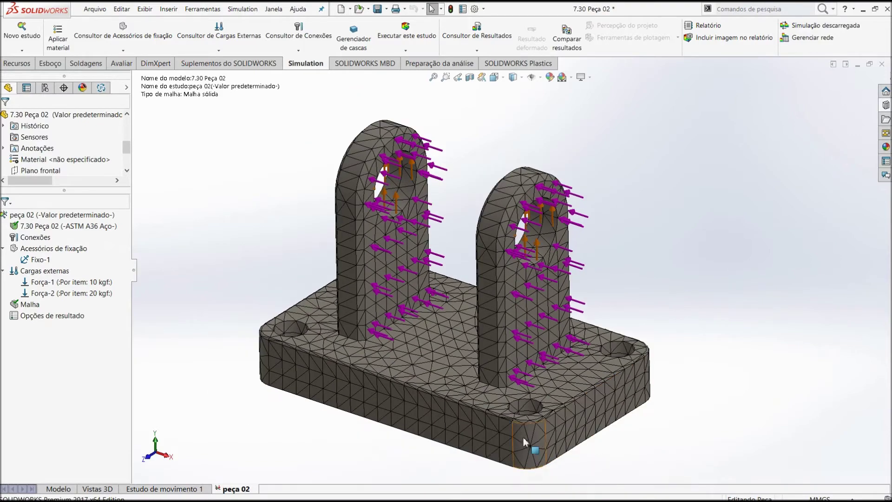
mouse_move(523, 436)
middle_mouse_down()
mouse_move(505, 416)
mouse_move(533, 426)
mouse_move(517, 434)
mouse_move(525, 428)
middle_mouse_up()
left_click(406, 51)
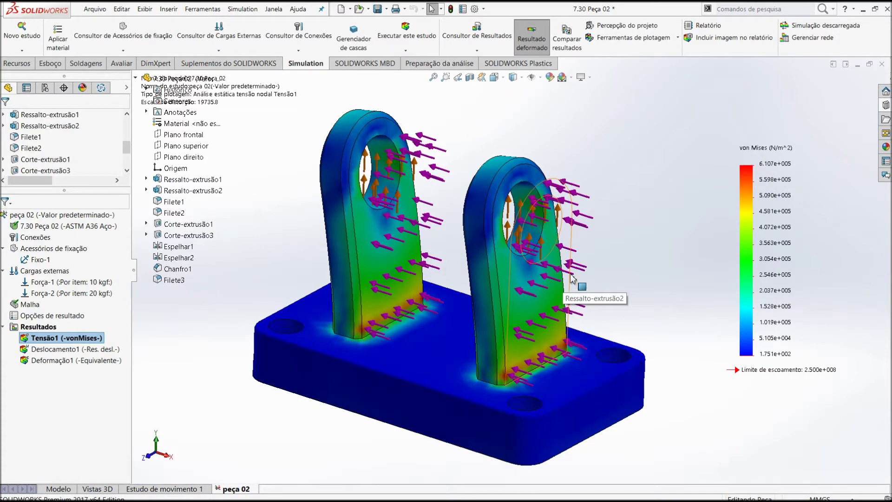
scroll(578, 277, "down", 2)
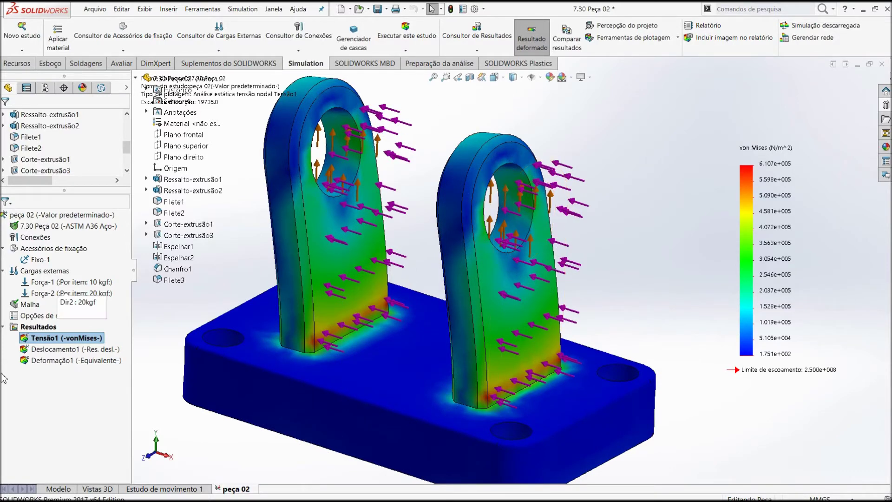
Animate the Tensão1 stress plot in Front view, then close the animation
right_click(55, 343)
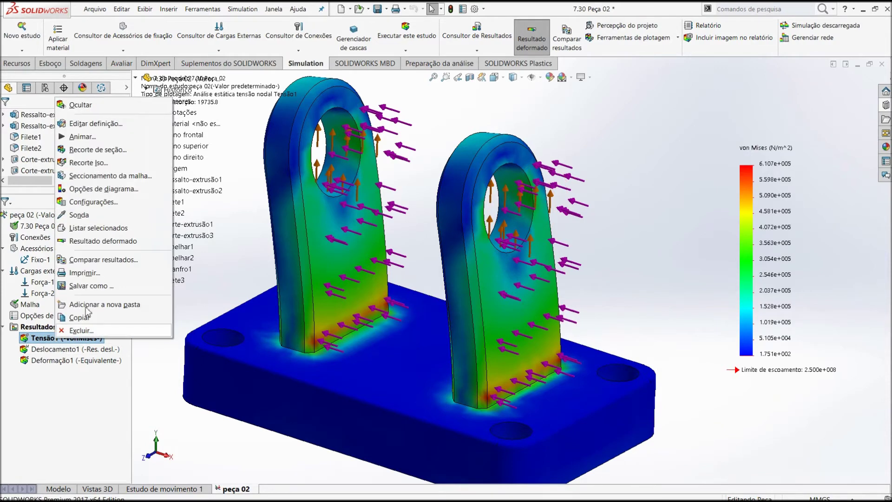
left_click(81, 136)
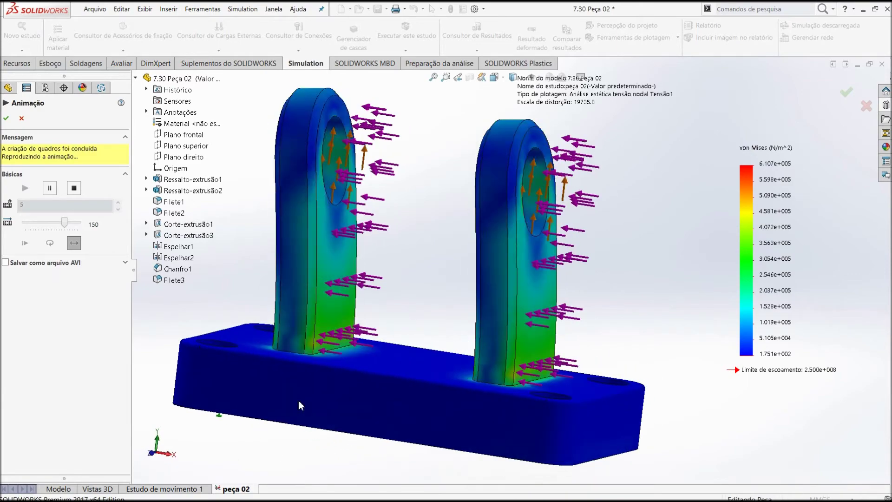
left_click(504, 79)
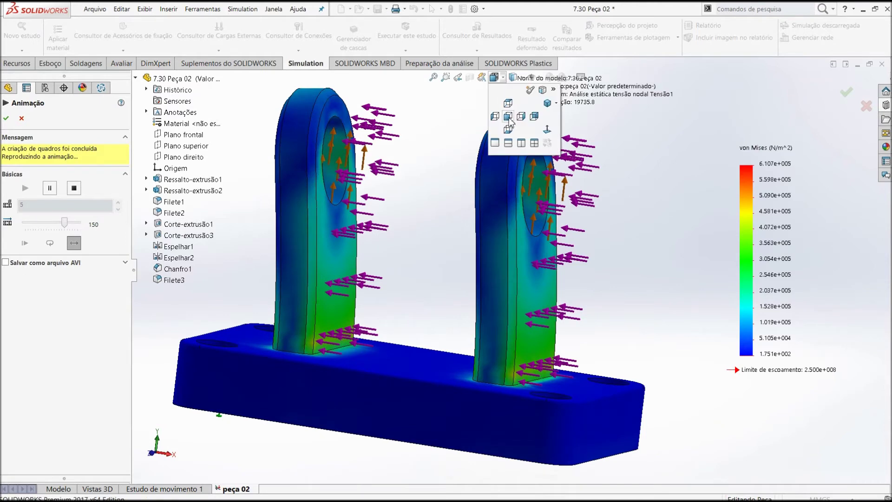
left_click(508, 117)
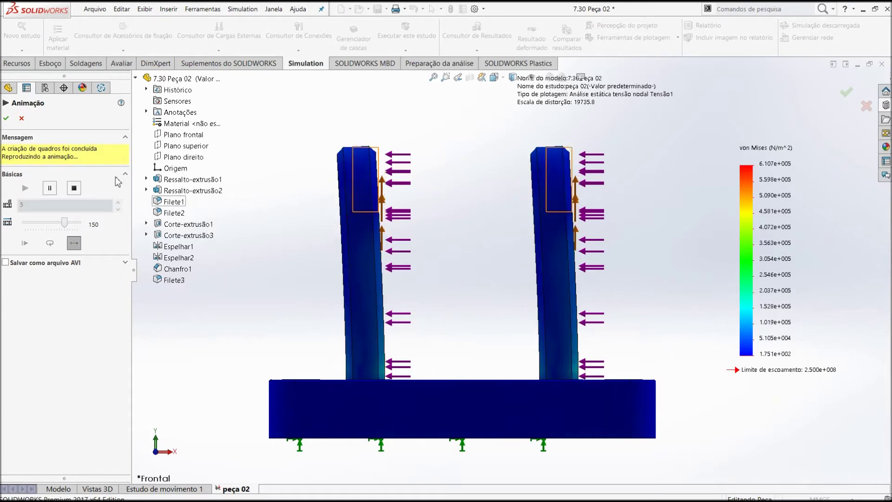
left_click(8, 119)
left_click(56, 342)
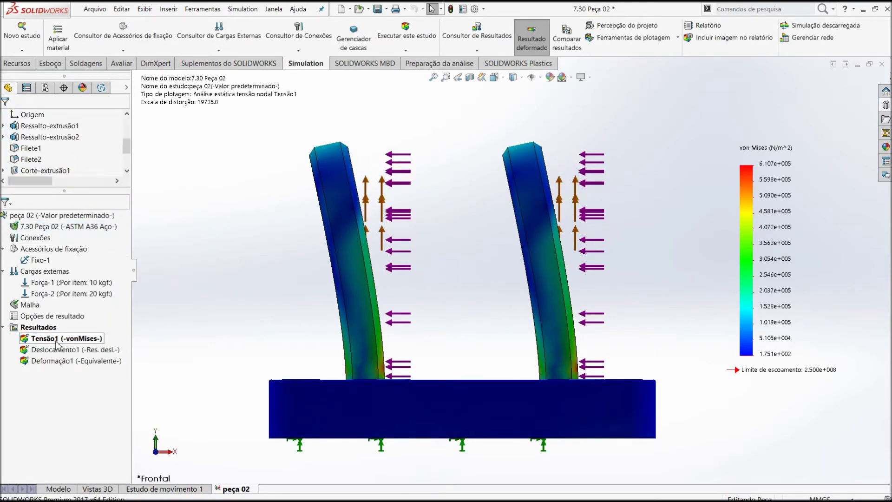
Show min/max annotations on the stress plot in floating number format
right_click(56, 343)
left_click(93, 126)
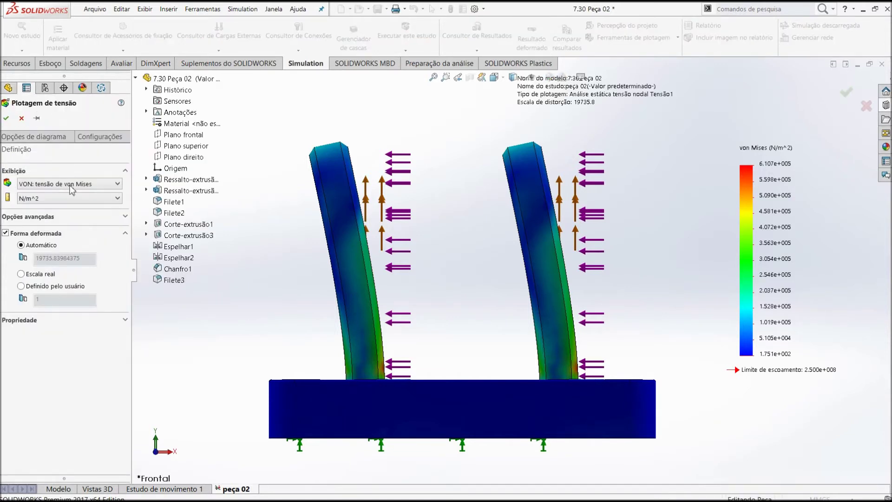
left_click(46, 136)
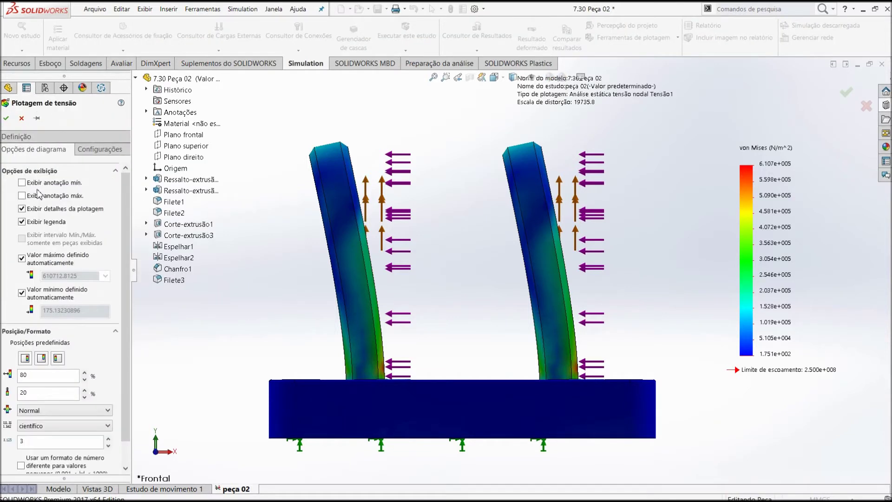
left_click(22, 183)
left_click(21, 196)
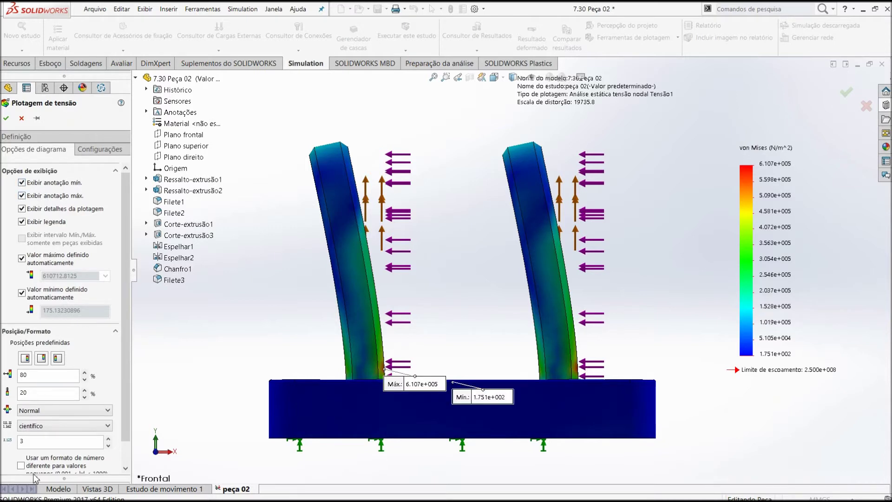
left_click(48, 427)
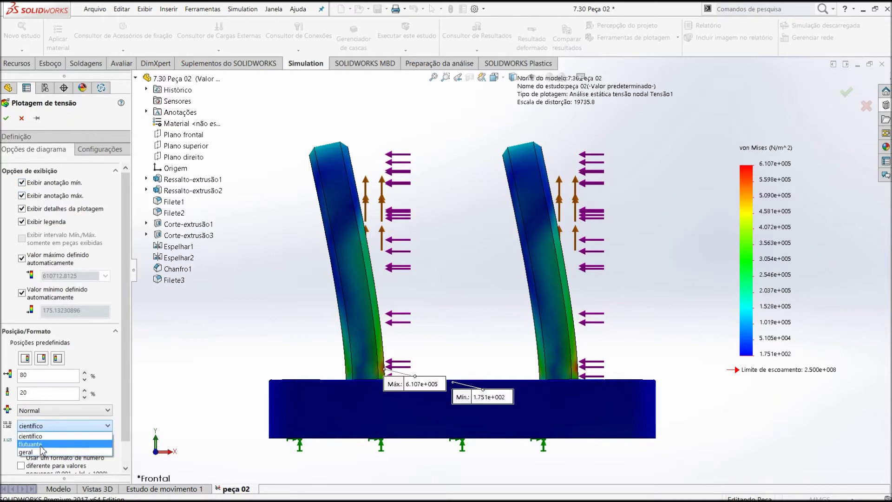
left_click(42, 448)
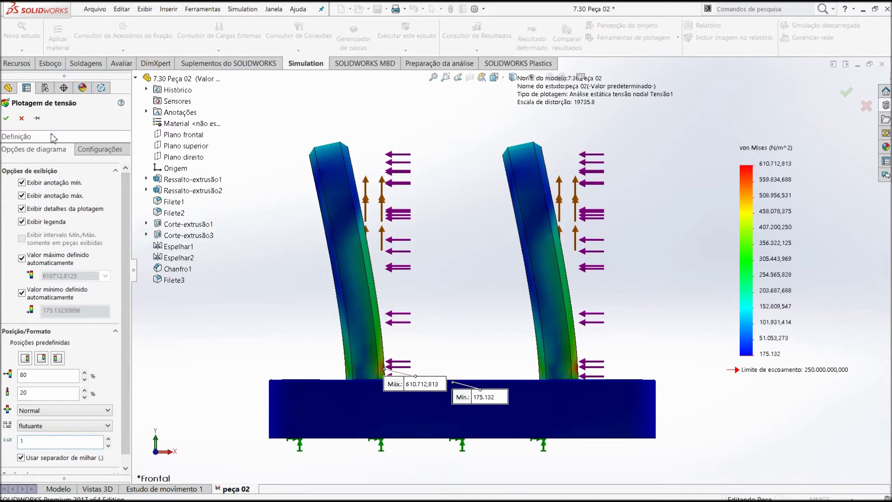
Set the stress plot units to N/mm^2 (MPa) and apply the changes
left_click(16, 136)
left_click(47, 199)
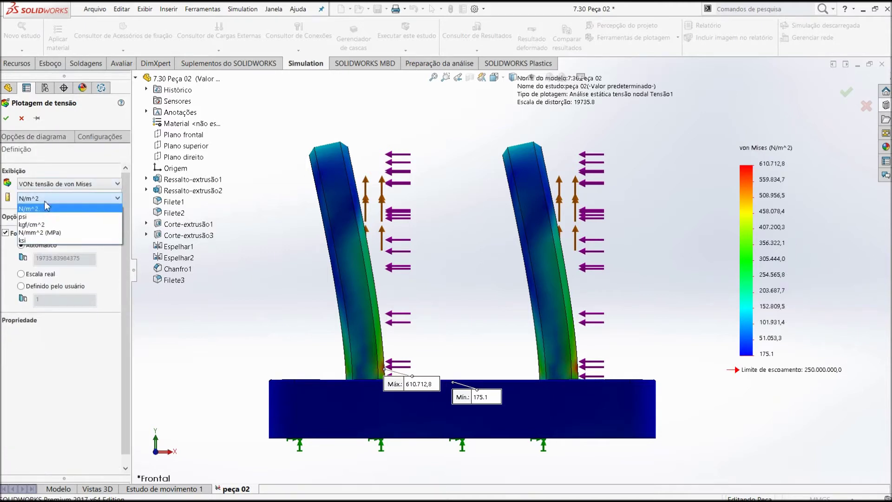
left_click(46, 234)
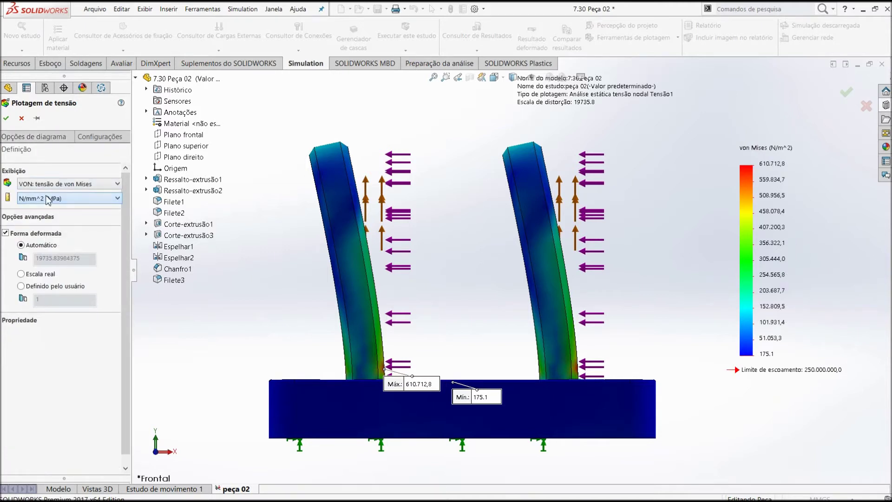
left_click(7, 119)
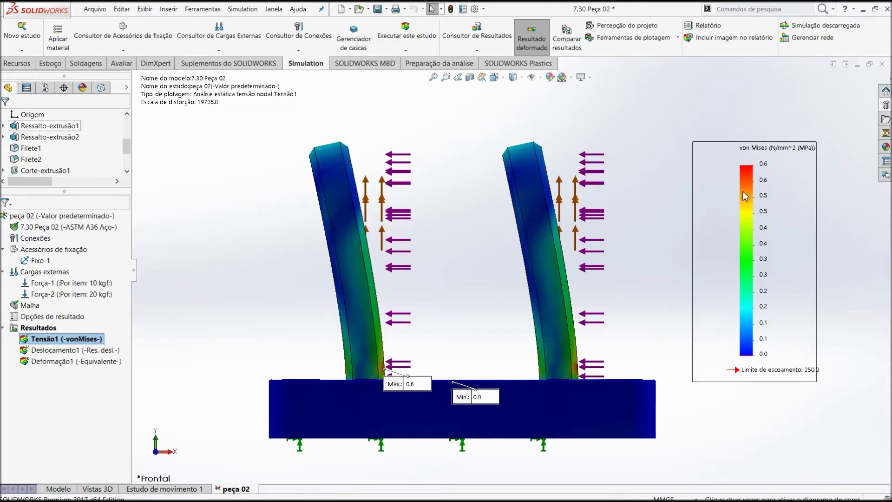
Edit Força-1 to 200 kgf and Força-2 to 1000 kgf per item
middle_click_drag(610, 286, 565, 336)
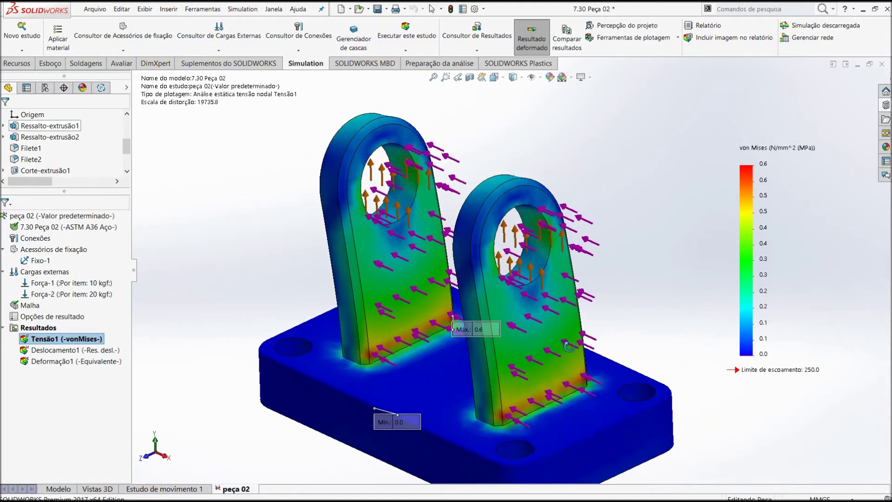
middle_click_drag(565, 337, 566, 341)
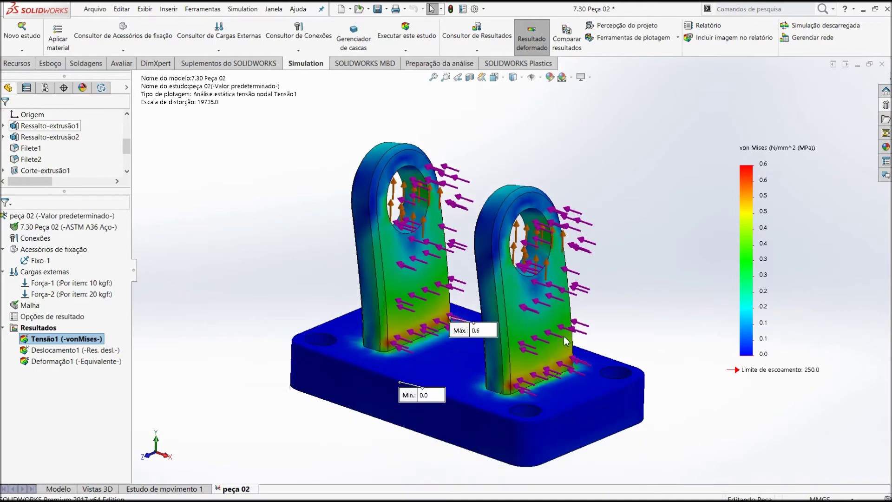
left_click(70, 227)
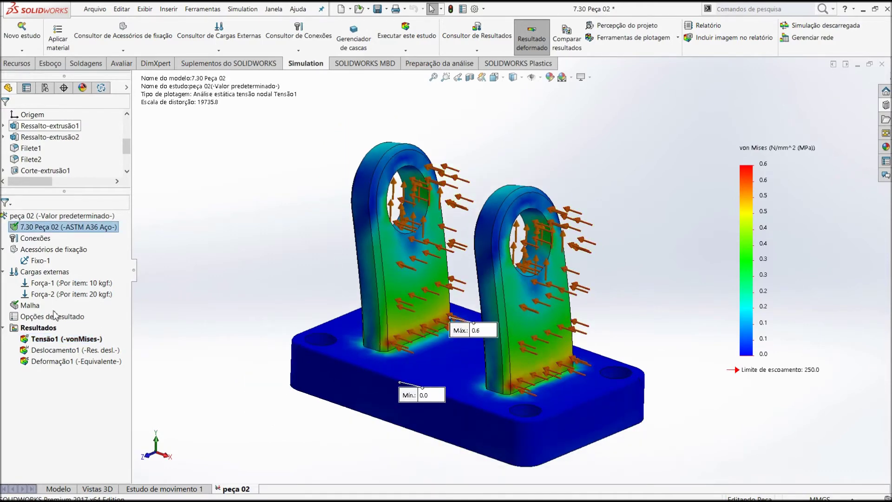
left_click(89, 283)
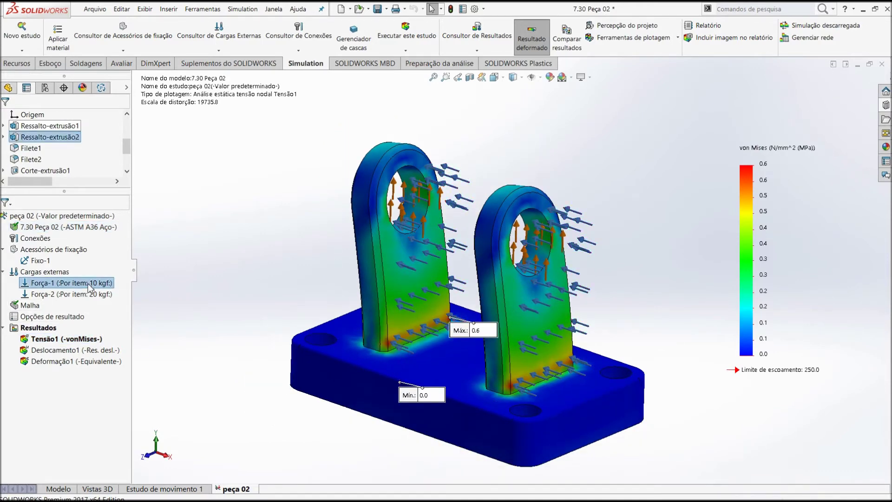
double_click(90, 284)
double_click(59, 303)
type("200")
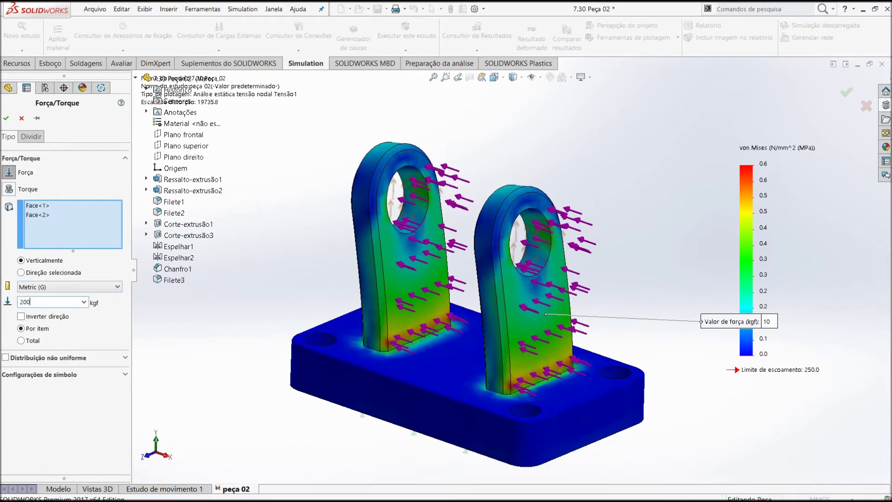
left_click(6, 119)
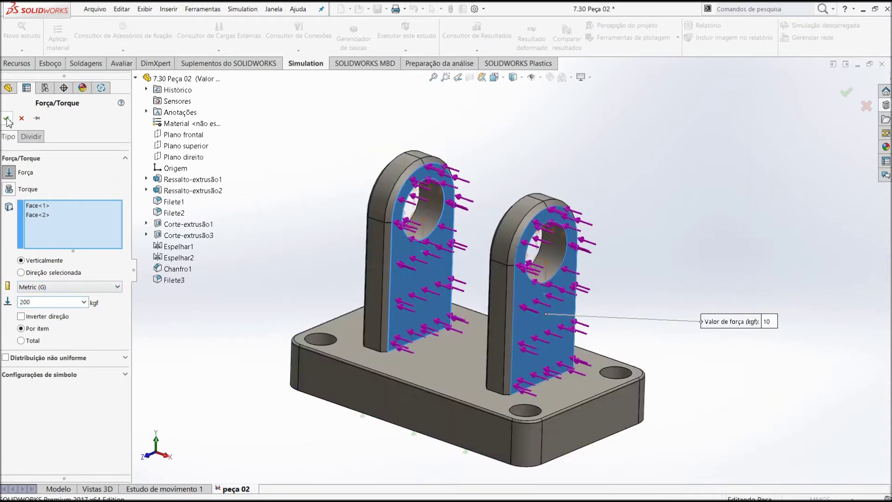
double_click(61, 295)
type("1000")
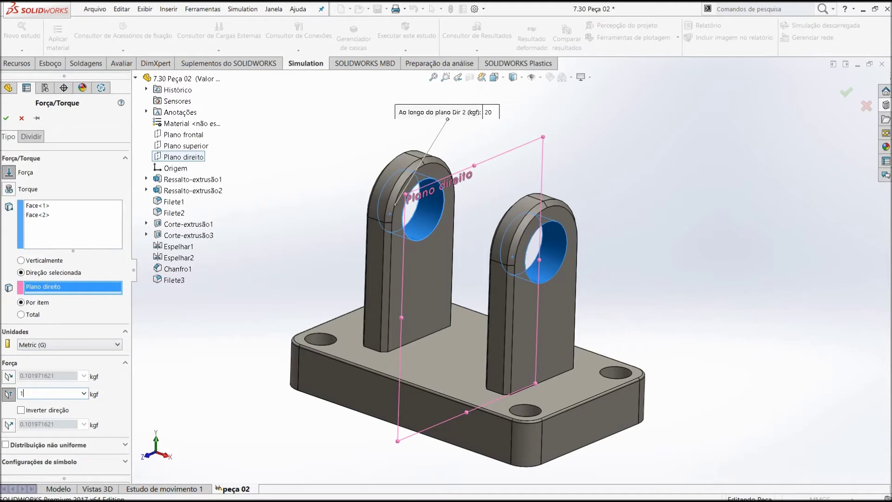
left_click(6, 119)
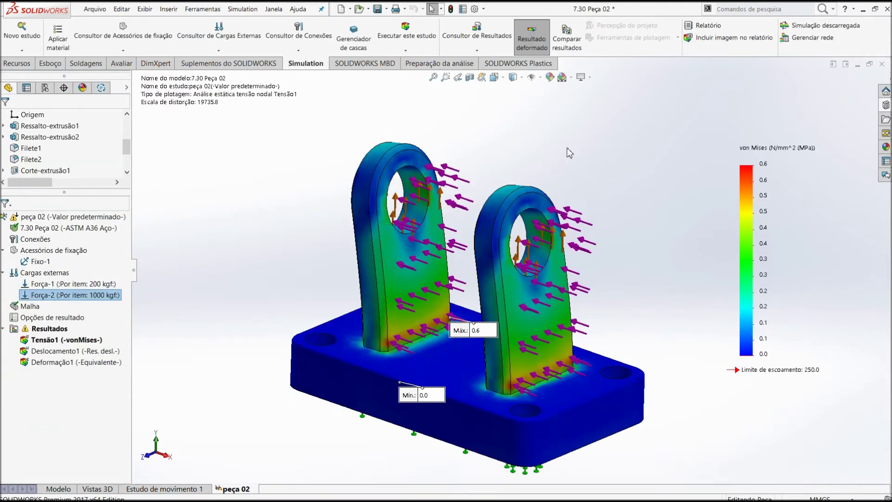
Re-solve the study with the raised loads and animate the Tensão1 stress plot peaking at 15.0 MPa
left_click(394, 38)
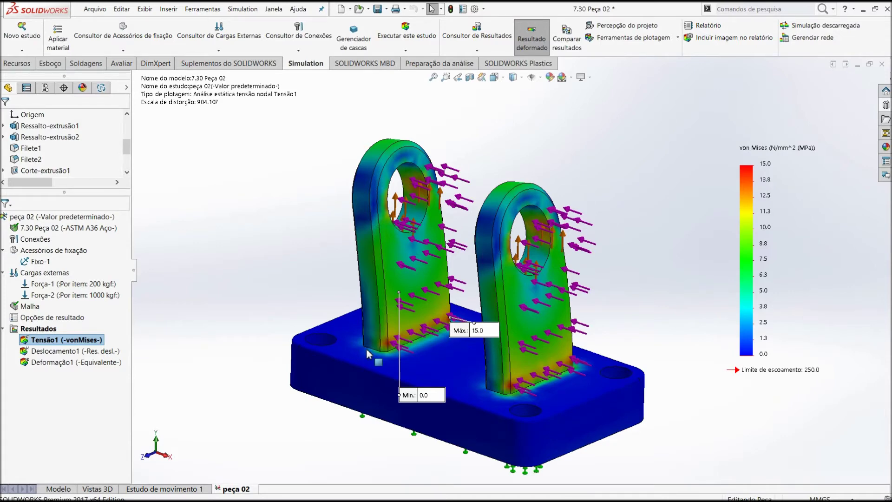
middle_click_drag(634, 308, 602, 300, "ctrl")
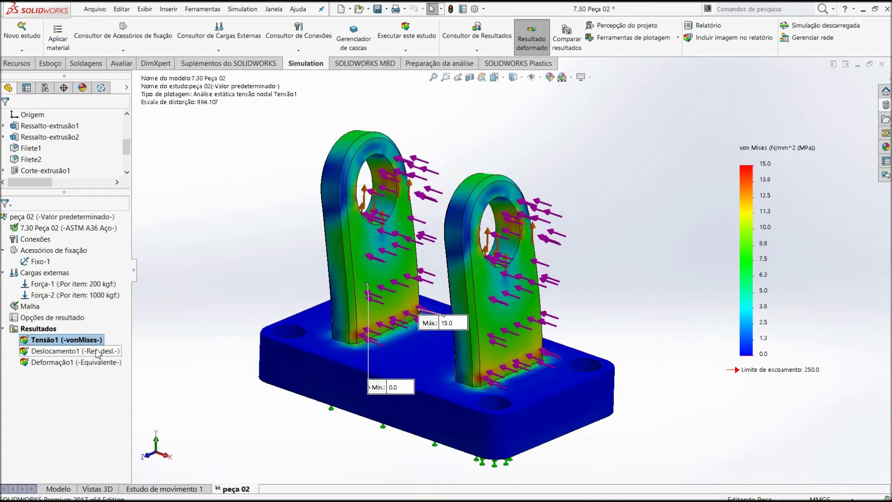
right_click(71, 341)
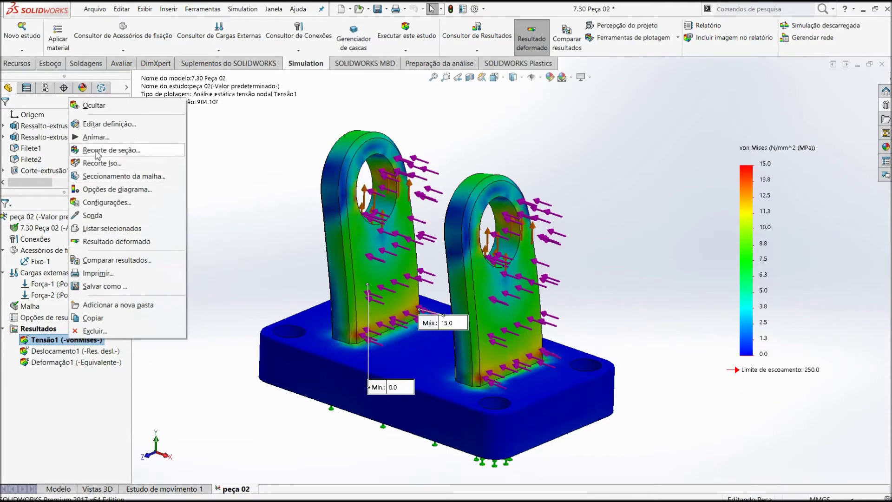
left_click(97, 137)
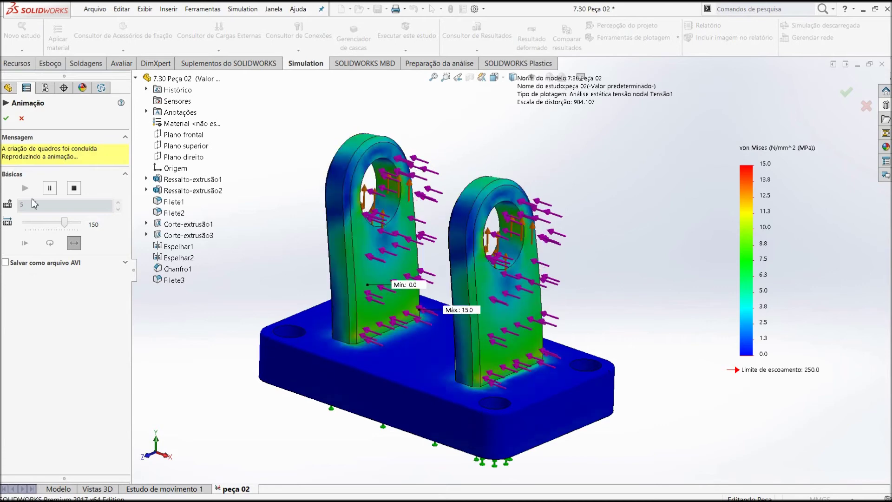
left_click(6, 118)
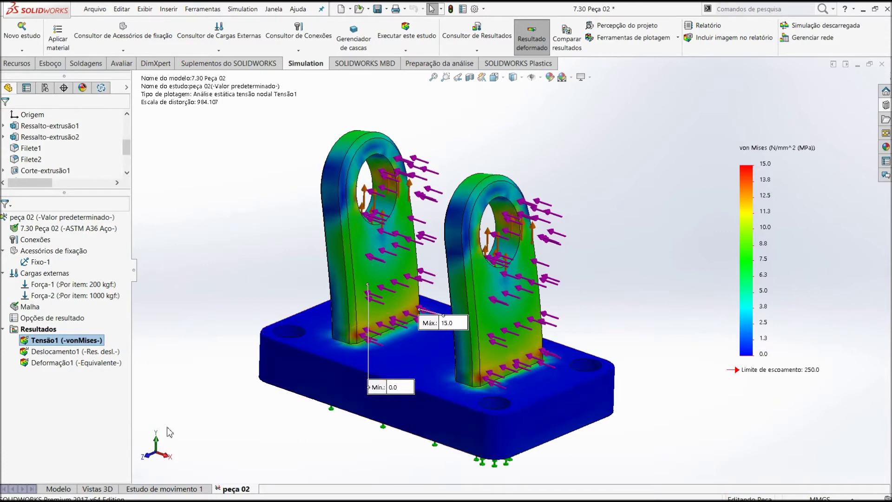
left_click(56, 490)
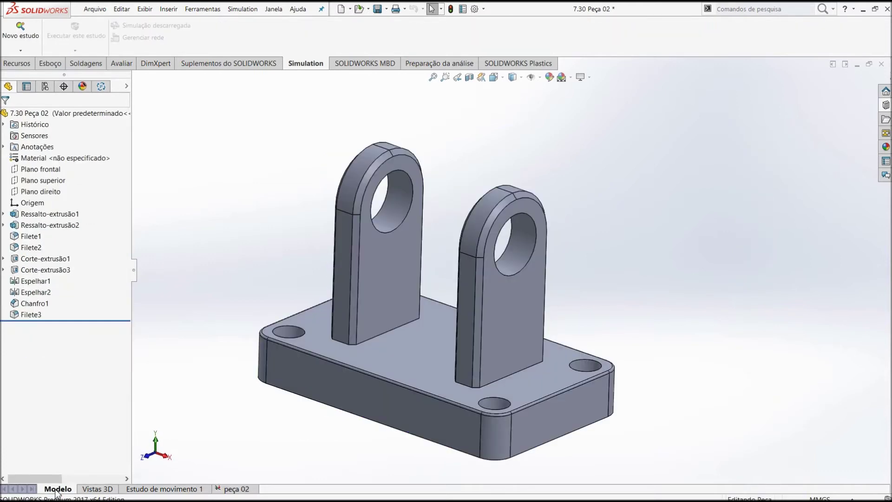
Show the Ressalto-extrusão1 base dimensions (300 and 180 mm) and reposition the 180 dimension
left_click(350, 396)
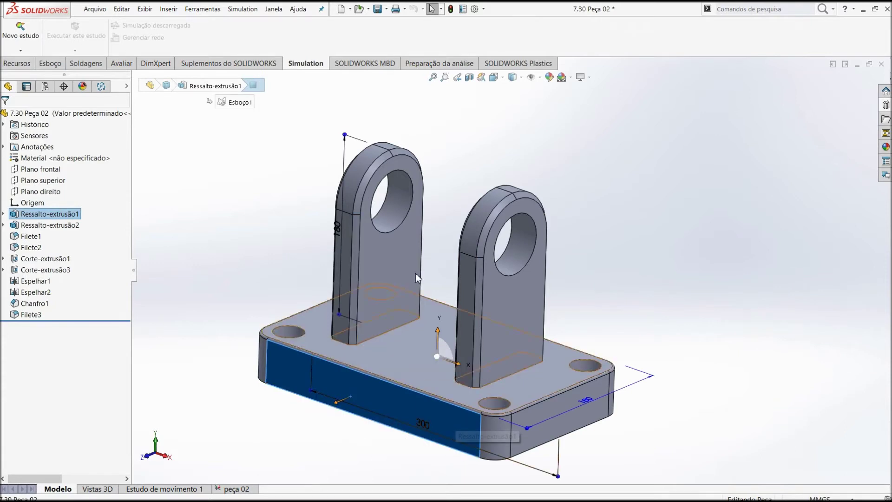
scroll(461, 390, "down", 1)
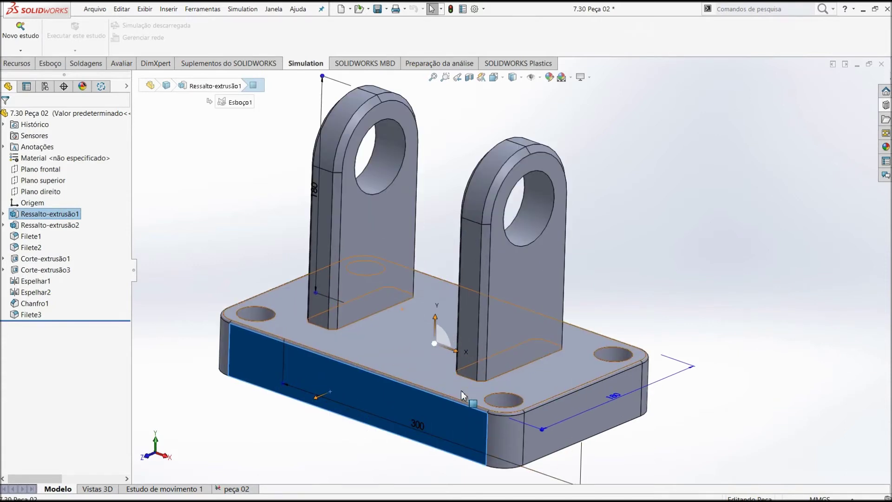
mouse_move(588, 413)
middle_mouse_down()
mouse_move(589, 478)
mouse_move(580, 396)
mouse_move(587, 394)
middle_mouse_up()
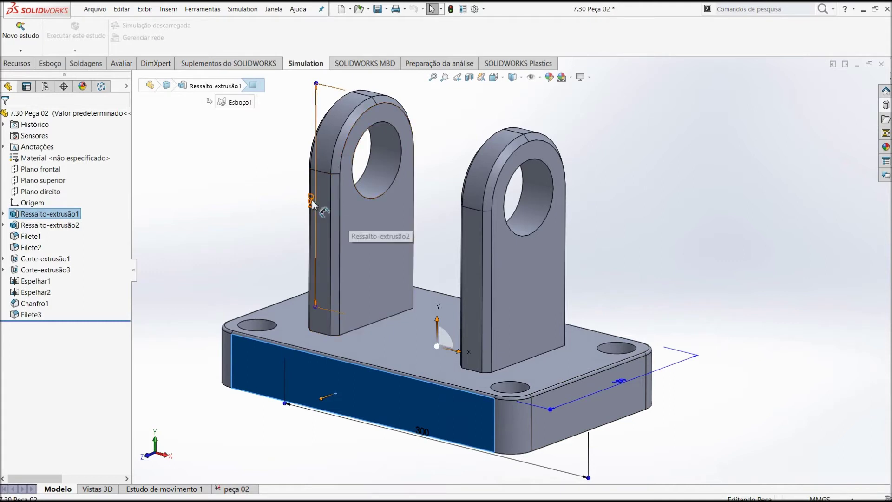
left_click_drag(309, 201, 257, 194)
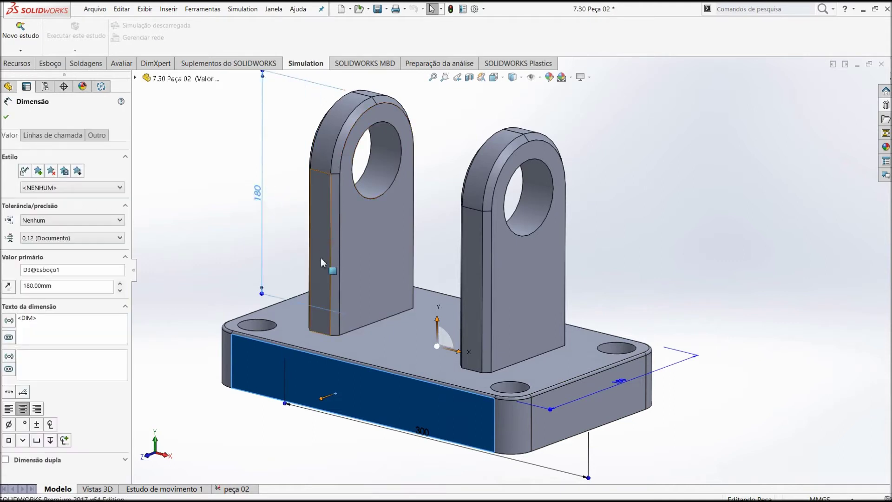
left_click(7, 118)
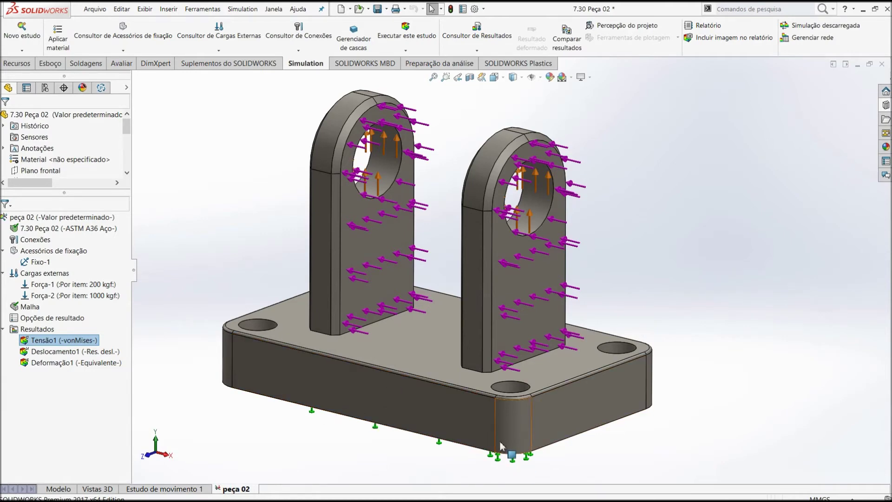
Change Força-2 on the lug faces to 2000 kgf and re-solve the study
mouse_move(444, 446)
middle_mouse_down()
mouse_move(448, 395)
mouse_move(451, 427)
middle_mouse_up()
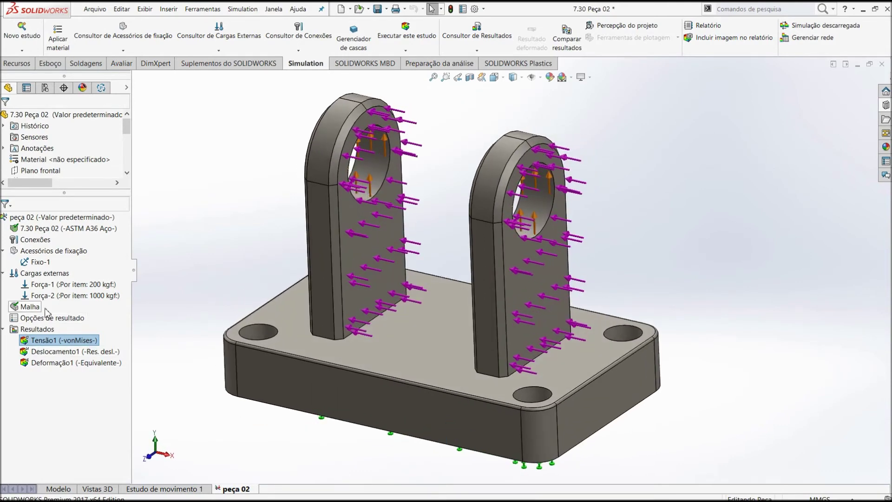
left_click(69, 229)
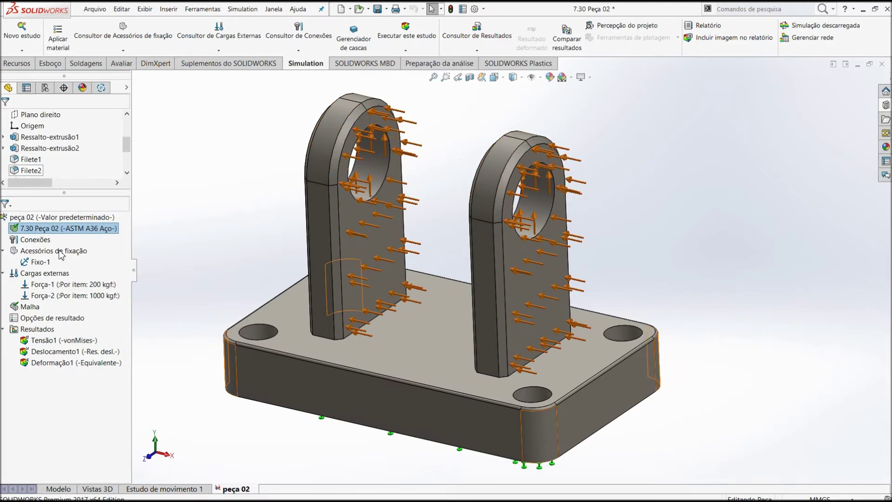
left_click(83, 300)
double_click(82, 300)
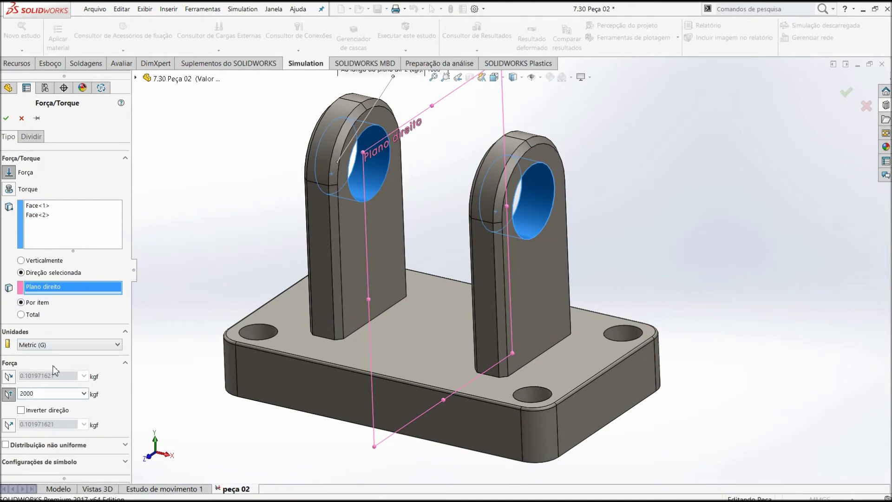
left_click(6, 119)
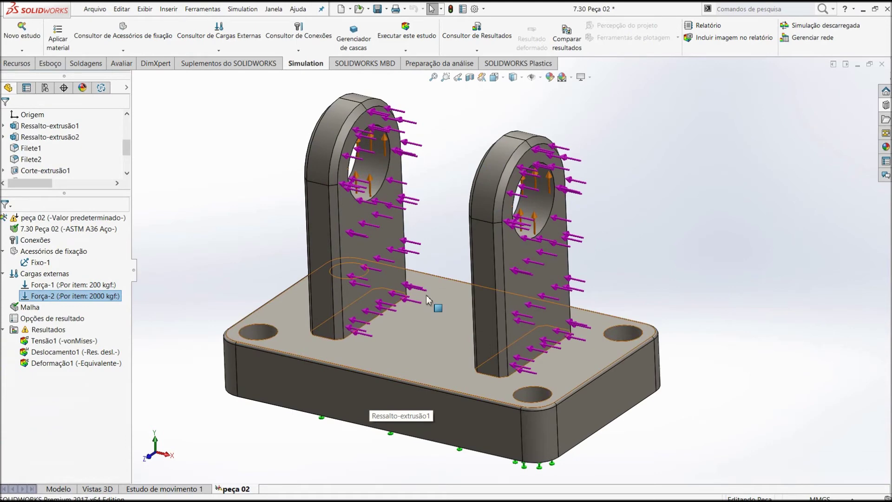
left_click(398, 37)
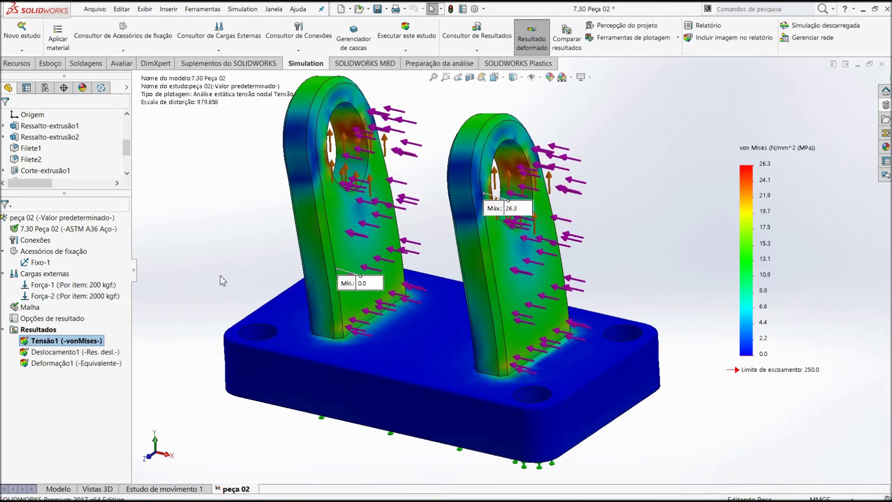
Animate the 26.3 MPa Tensão1 von Mises plot, then stop and close the animation
right_click(64, 344)
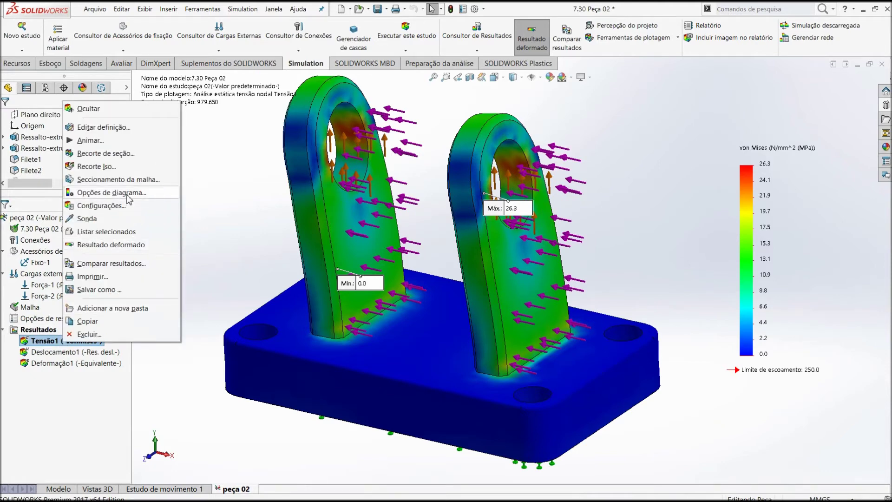
left_click(97, 143)
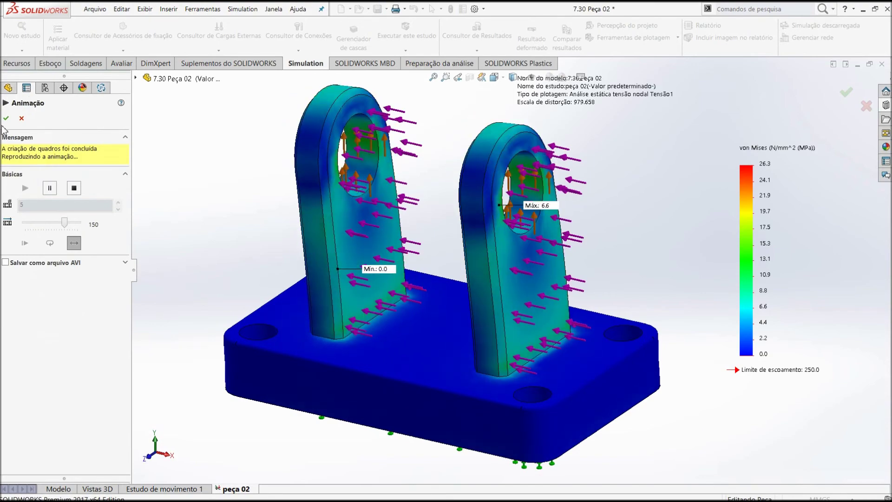
key("Escape")
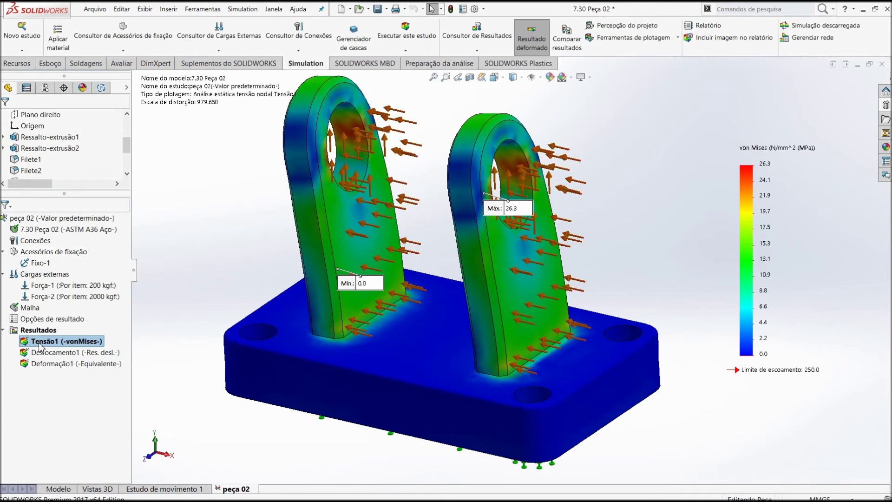
right_click(40, 331)
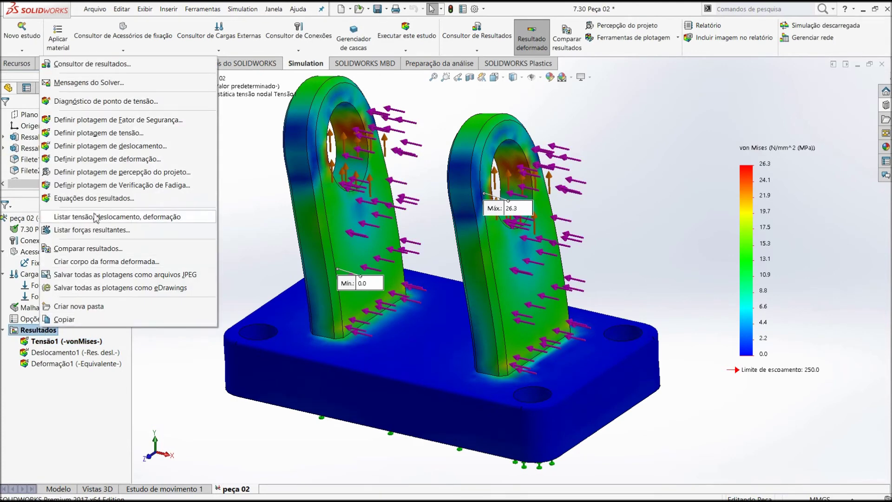
Add the Fator de segurança1 plot with default settings, showing a minimum FOS of 9.5
left_click(118, 120)
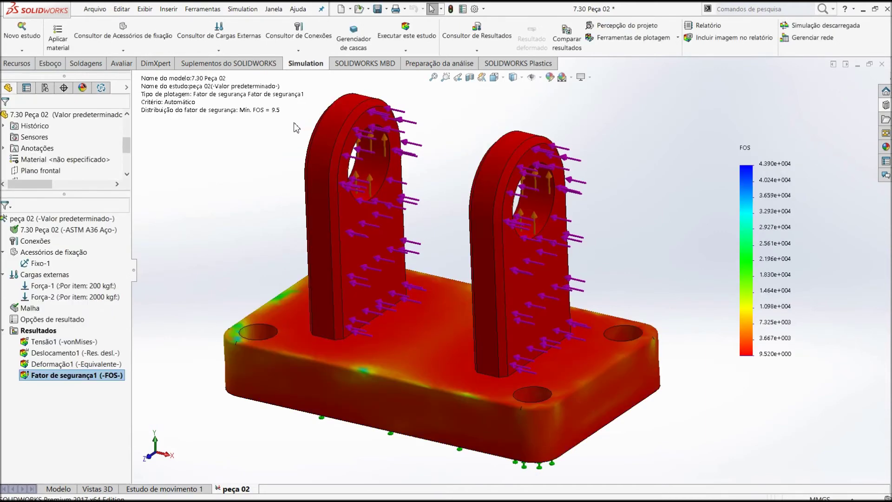
left_click(68, 343)
right_click(69, 343)
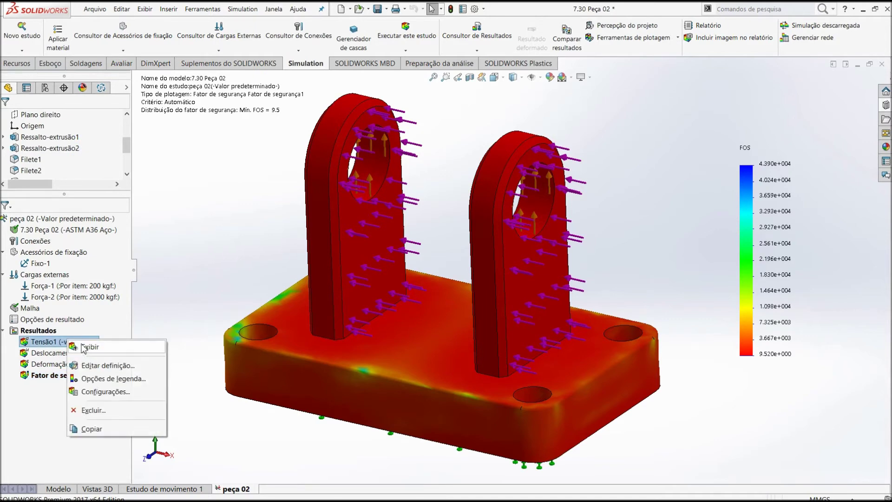
Edit Força-1 to 1500 kgf and Força-2 to 15000 kgf
double_click(73, 288)
type("1500")
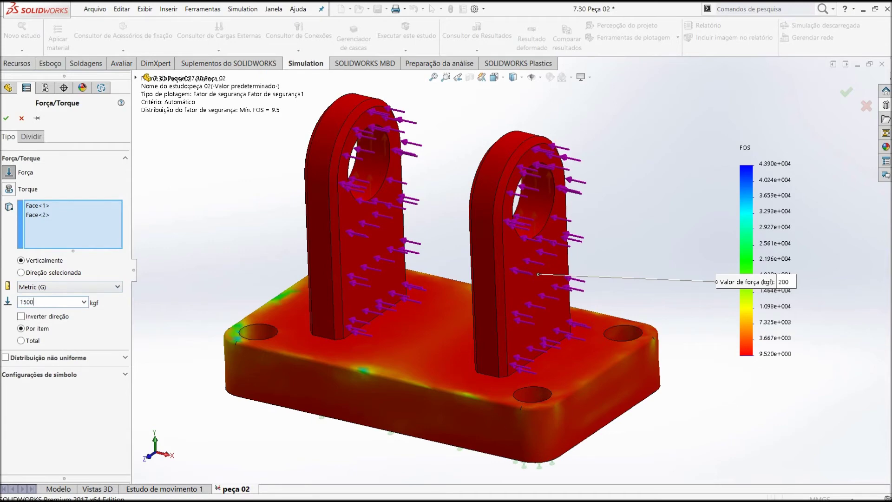
left_click(6, 119)
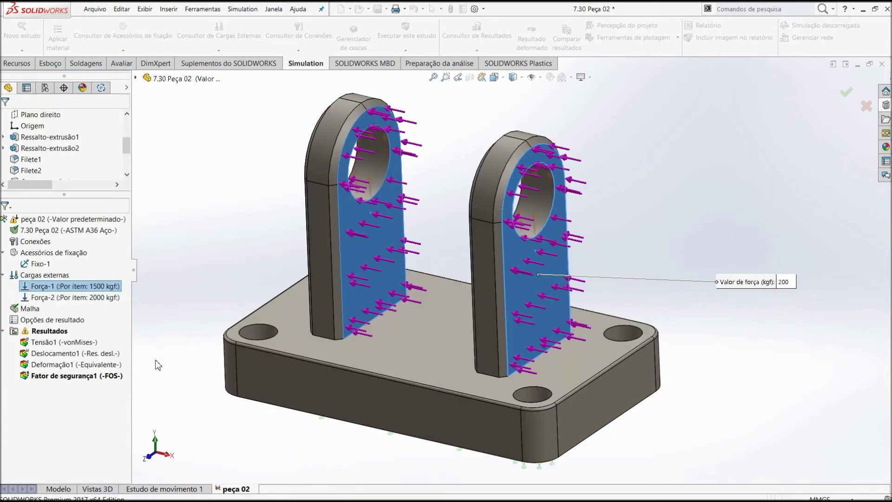
double_click(87, 301)
type("15000")
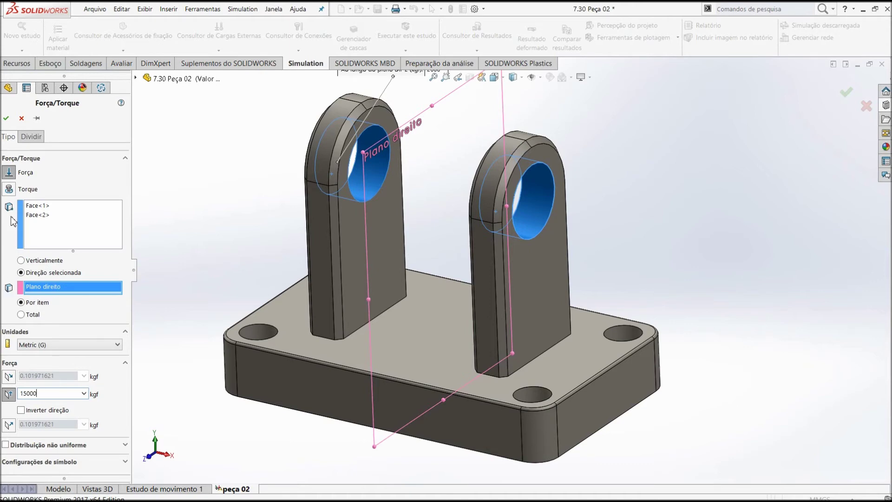
left_click(7, 119)
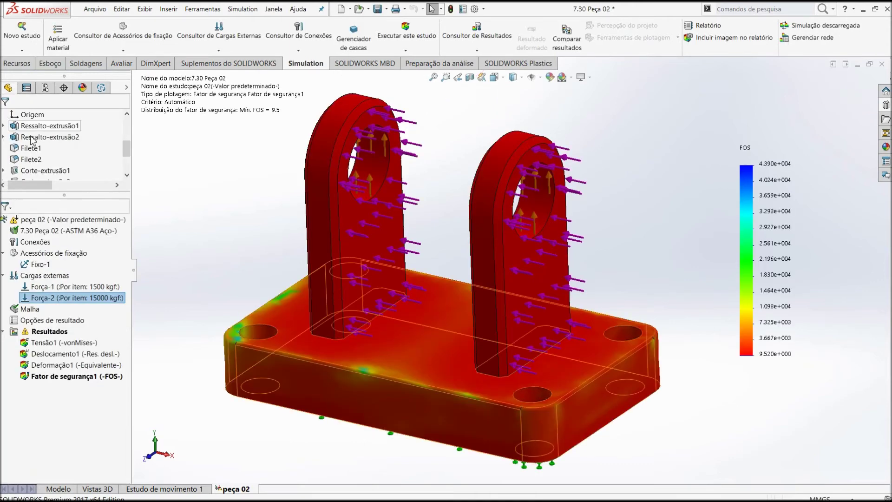
Re-solve under the heavier loads and display Fator de segurança1, now with a 1.3 minimum FOS
left_click(405, 31)
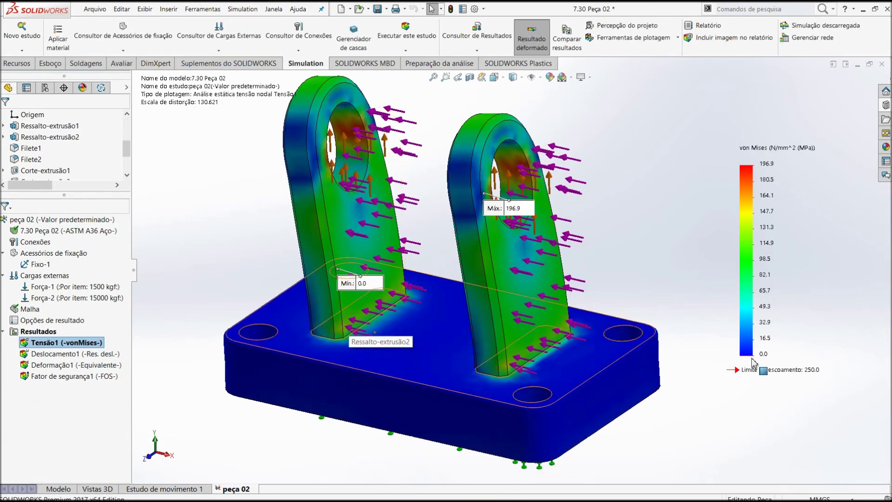
scroll(673, 325, "up", 2)
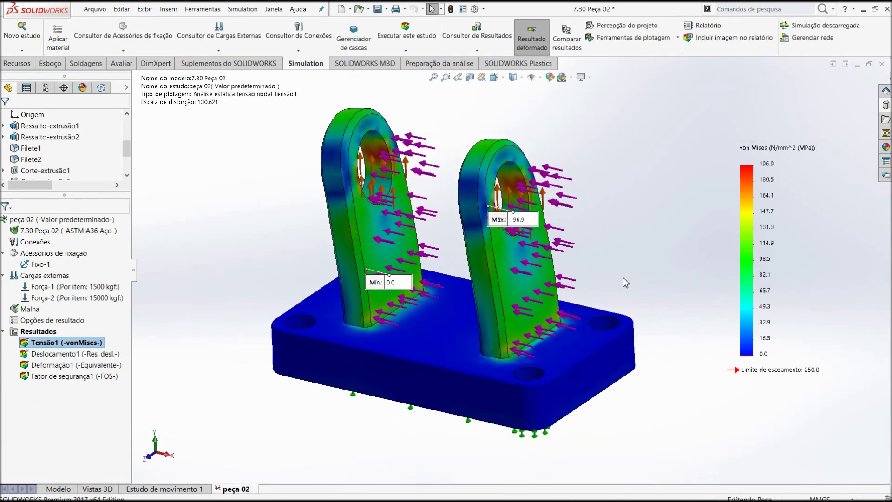
middle_click_drag(625, 283, 641, 260)
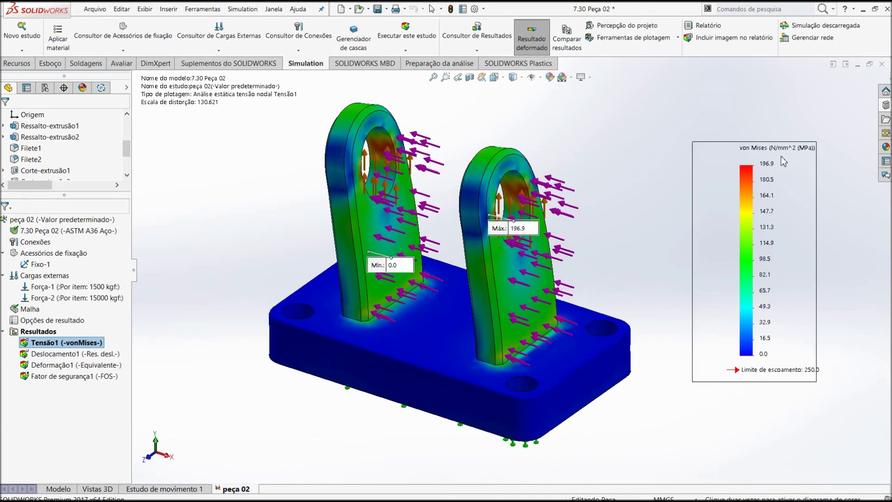
left_click(68, 379)
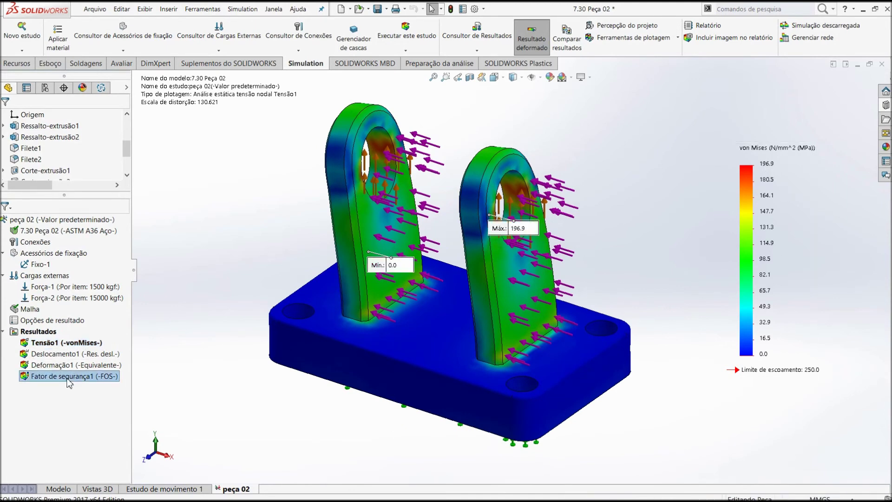
double_click(68, 379)
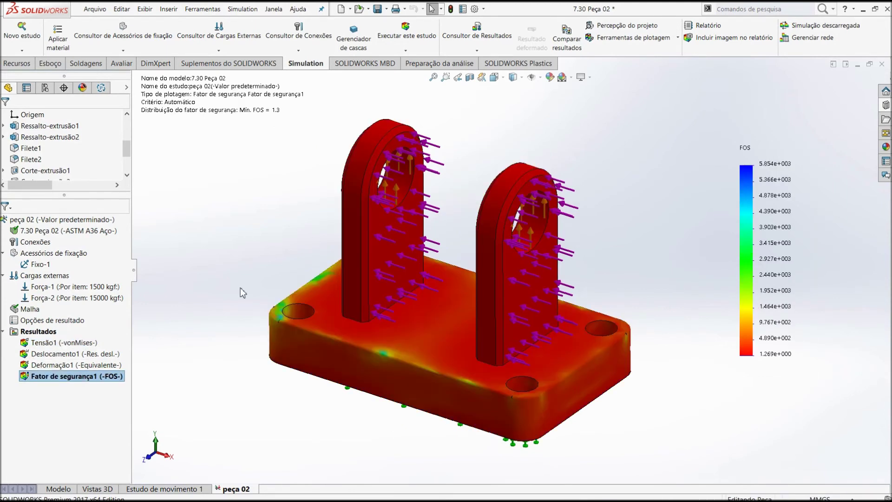
key("f")
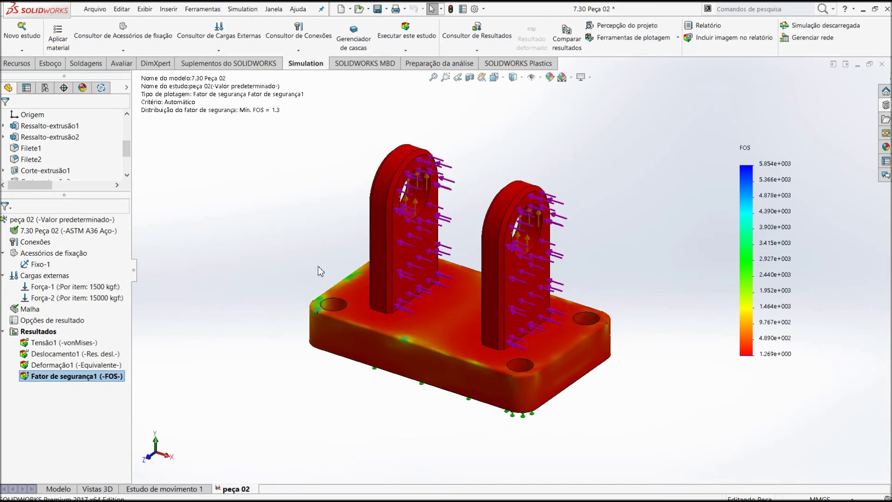
left_click(87, 342)
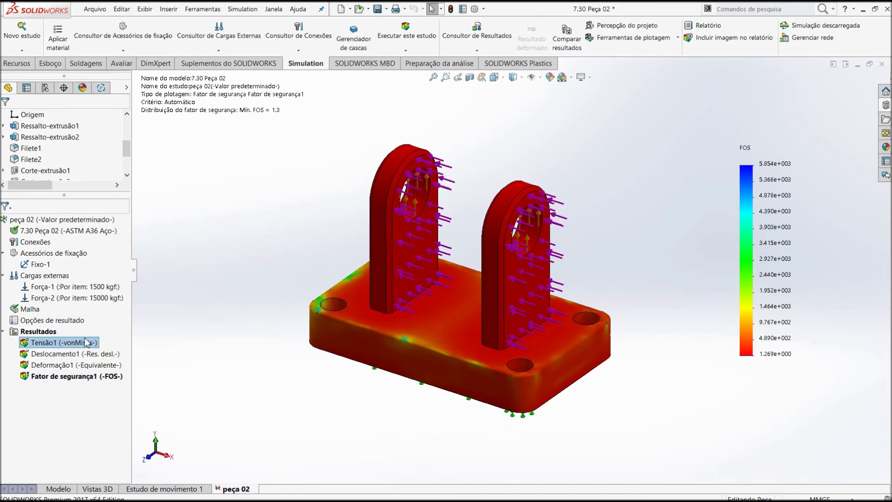
left_click(503, 78)
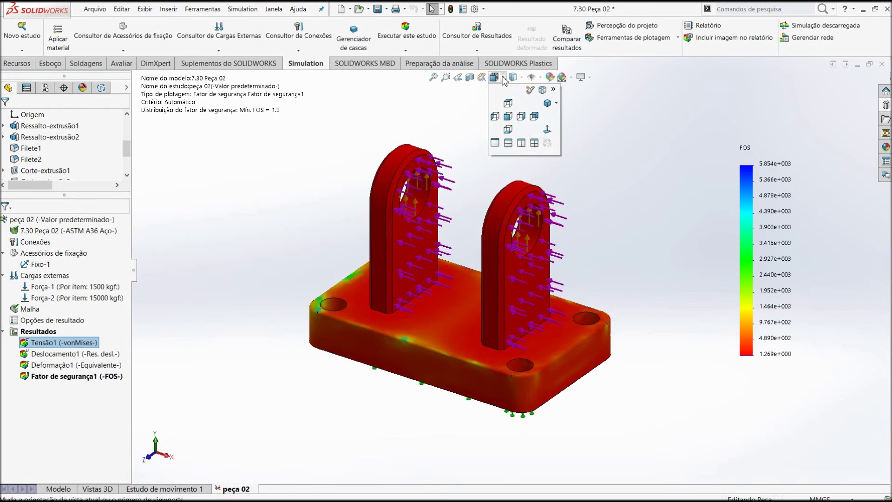
Animate the 196.9 MPa Tensão1 stress plot, stop it, and show the bracket isometrically
left_click(511, 119)
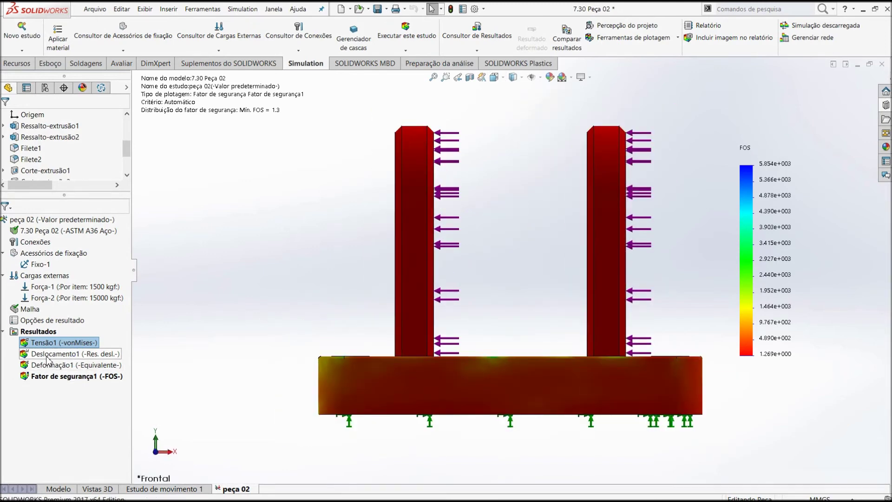
left_click(60, 378)
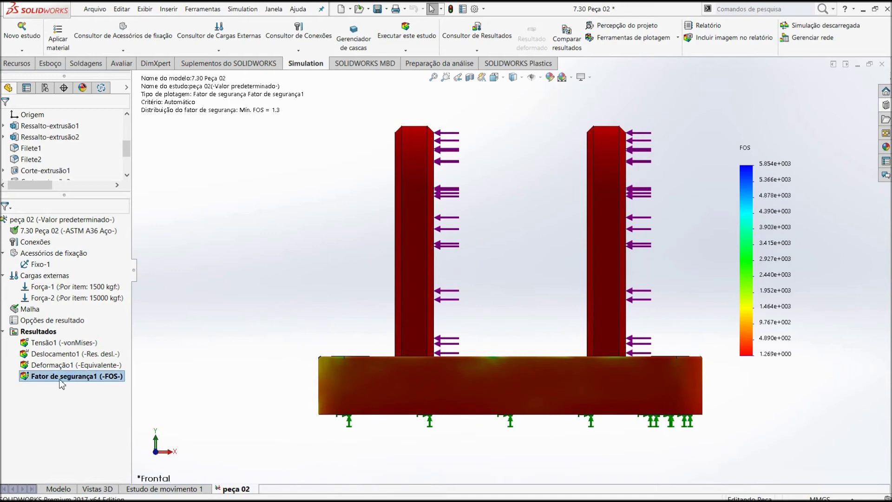
right_click(60, 380)
left_click(228, 266)
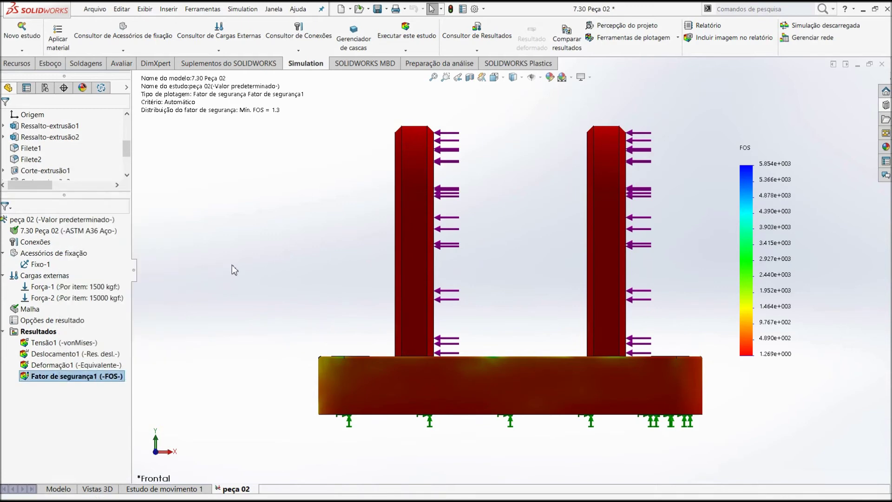
left_click(79, 344)
right_click(79, 345)
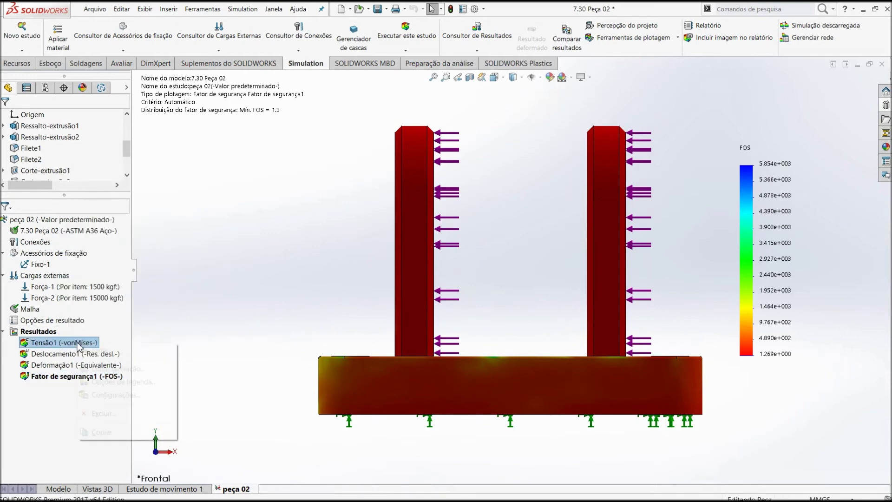
double_click(45, 346)
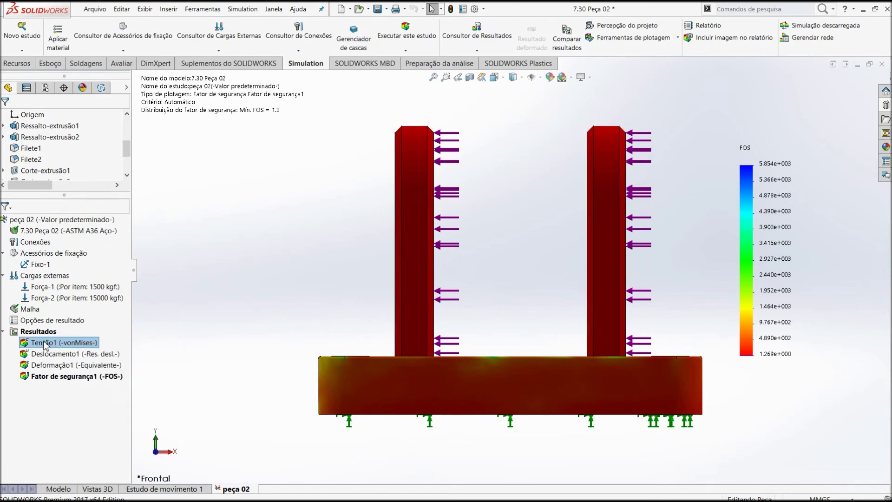
right_click(45, 345)
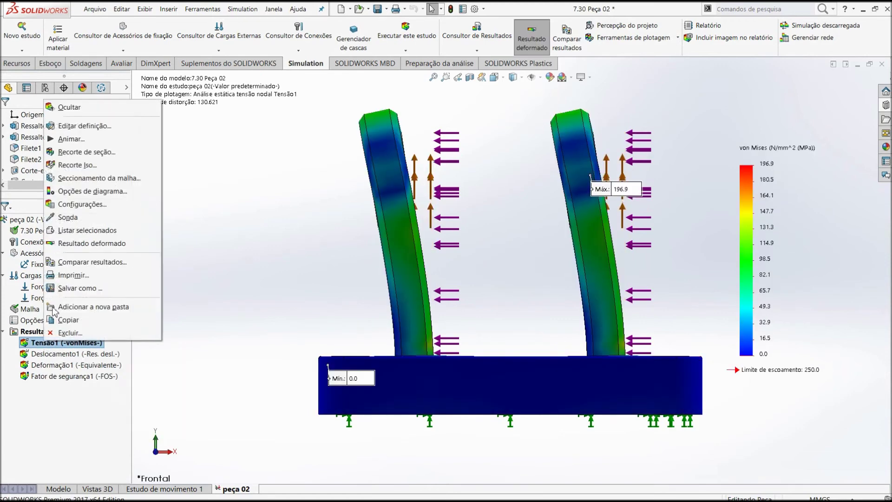
left_click(69, 138)
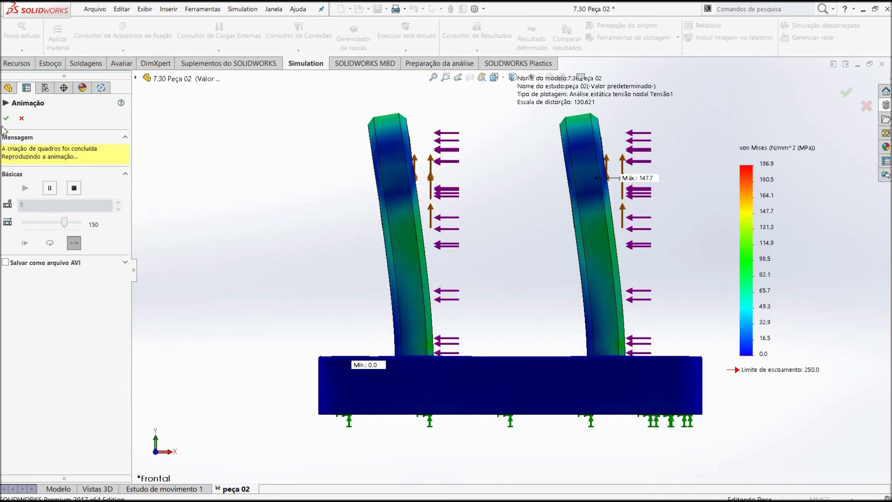
key("Escape")
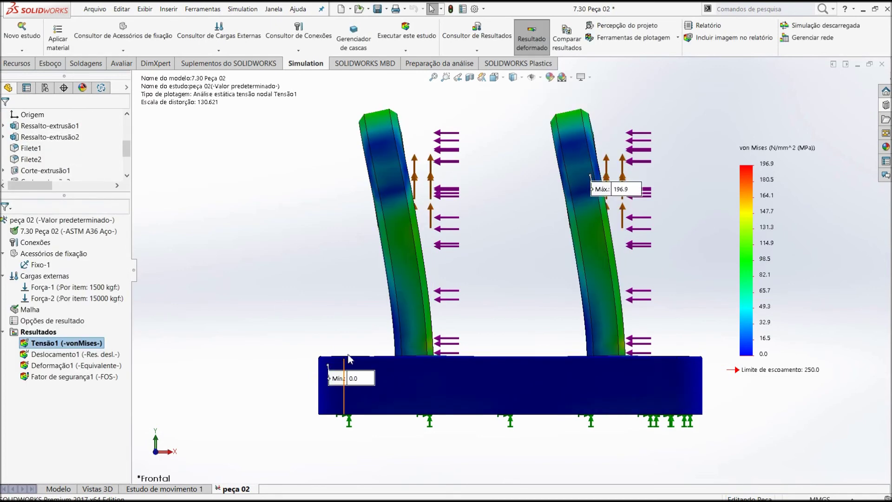
key("ctrl+7")
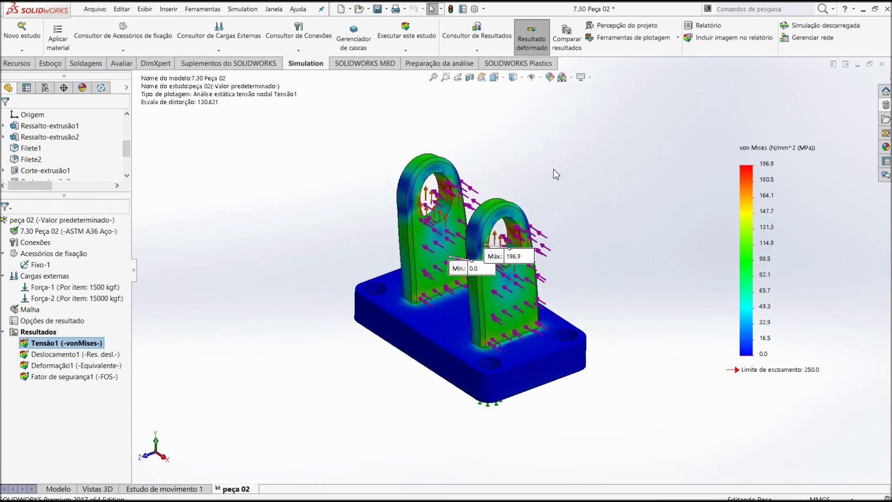
scroll(570, 196, "down", 2)
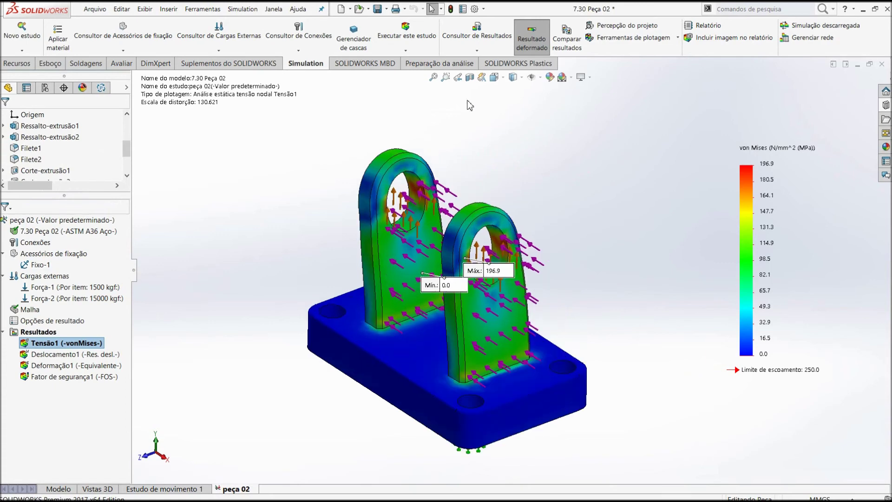
left_click(473, 78)
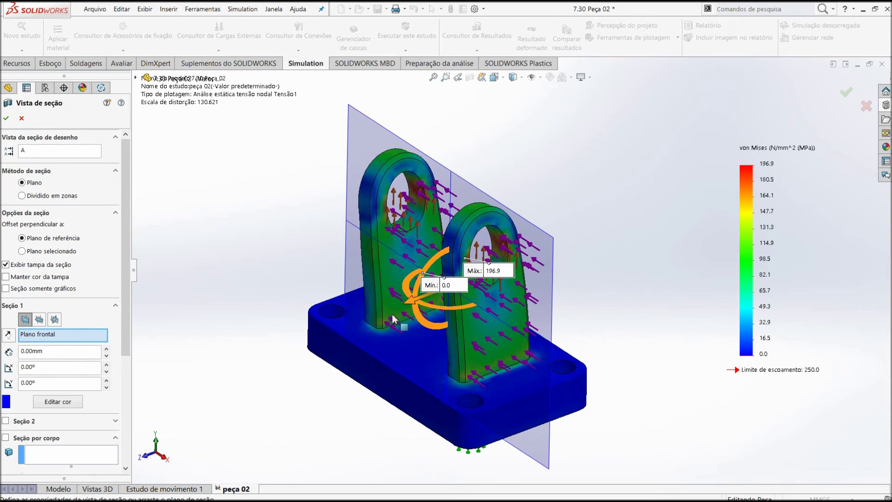
scroll(392, 319, "down", 1)
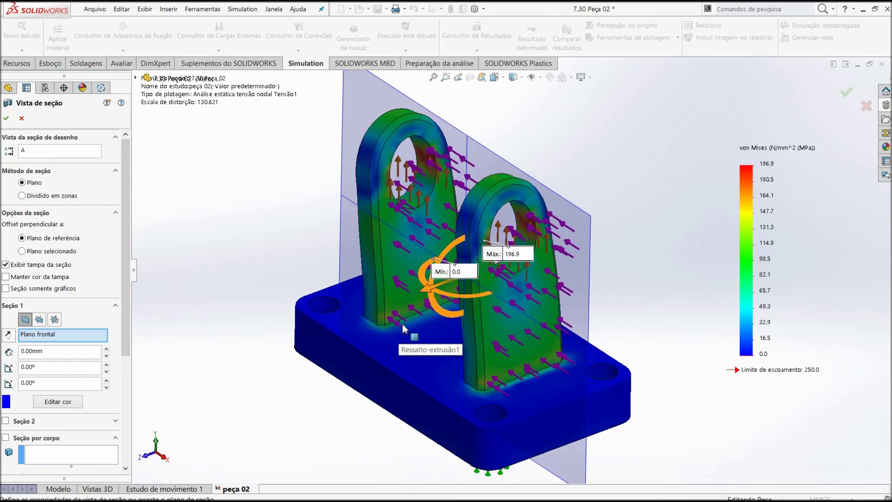
left_click(6, 119)
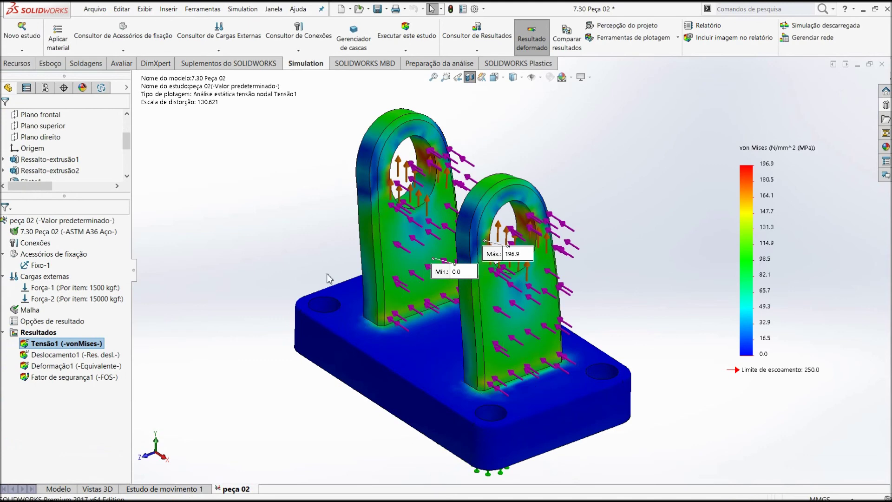
left_click(470, 78)
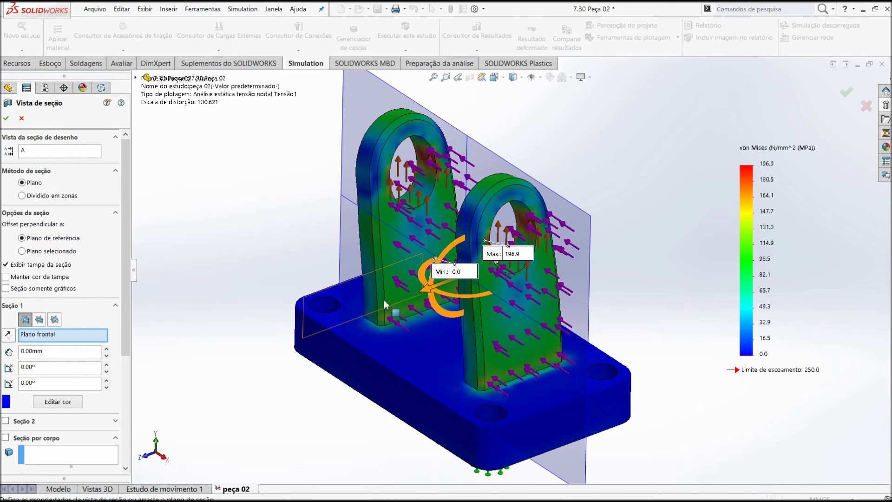
left_click_drag(415, 299, 406, 310)
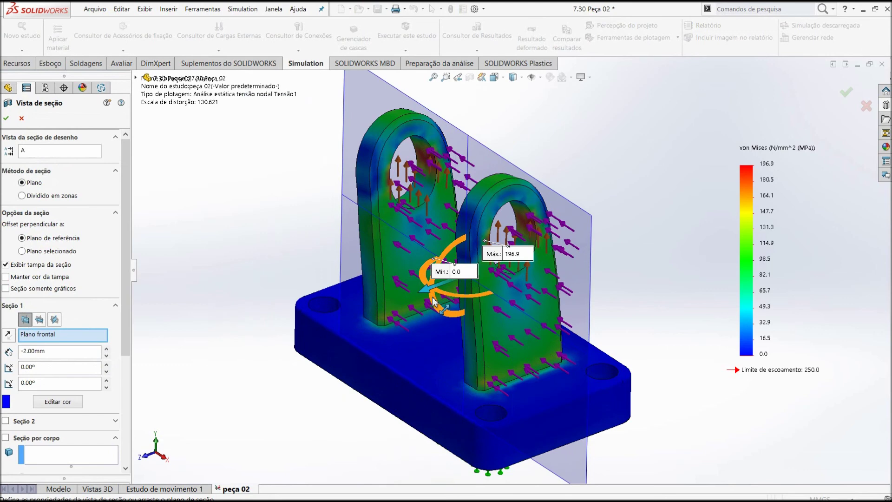
left_click_drag(406, 309, 436, 286)
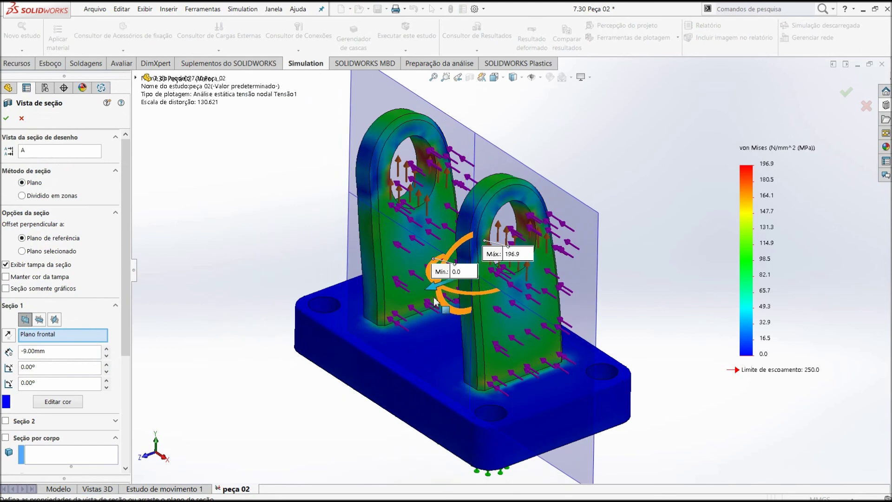
left_click(7, 119)
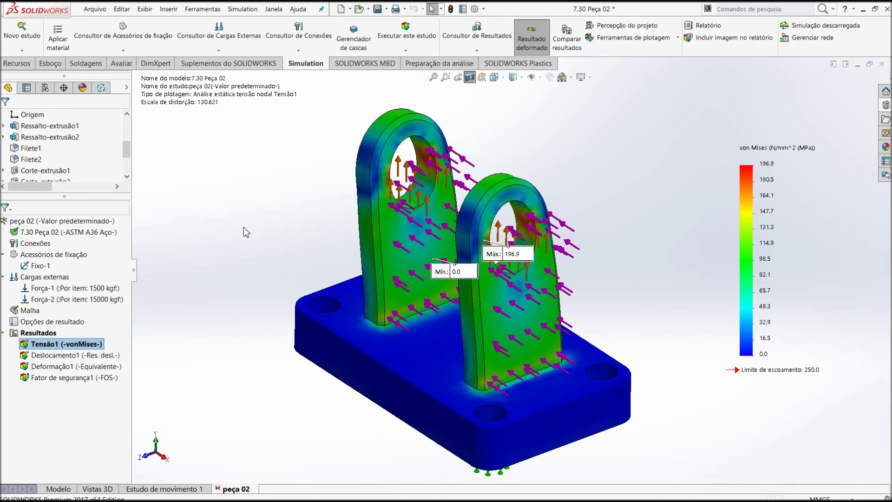
left_click(469, 78)
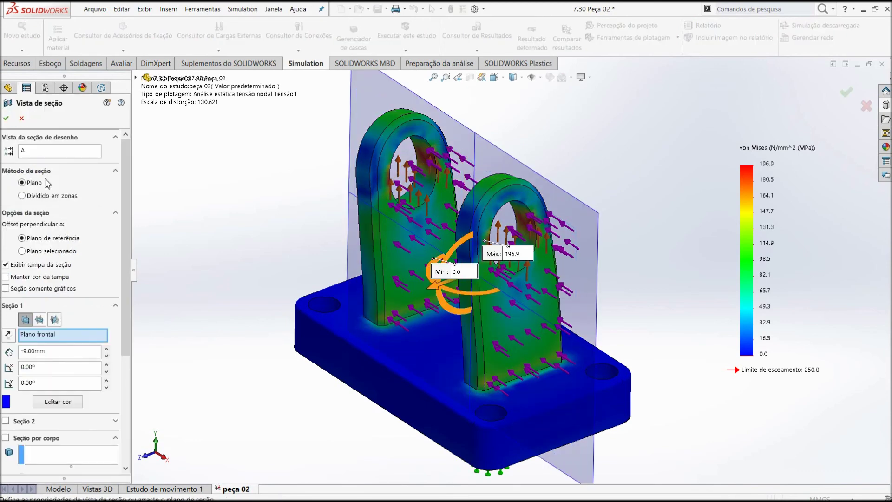
left_click(38, 320)
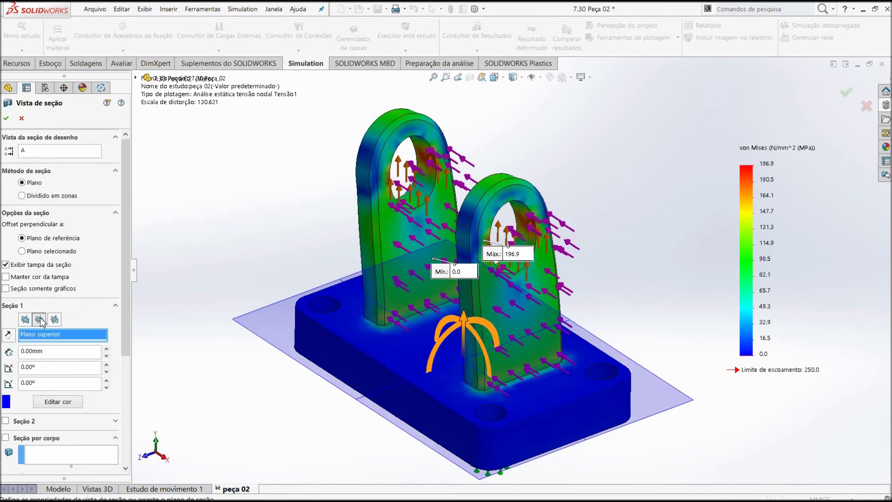
left_click_drag(471, 334, 496, 115)
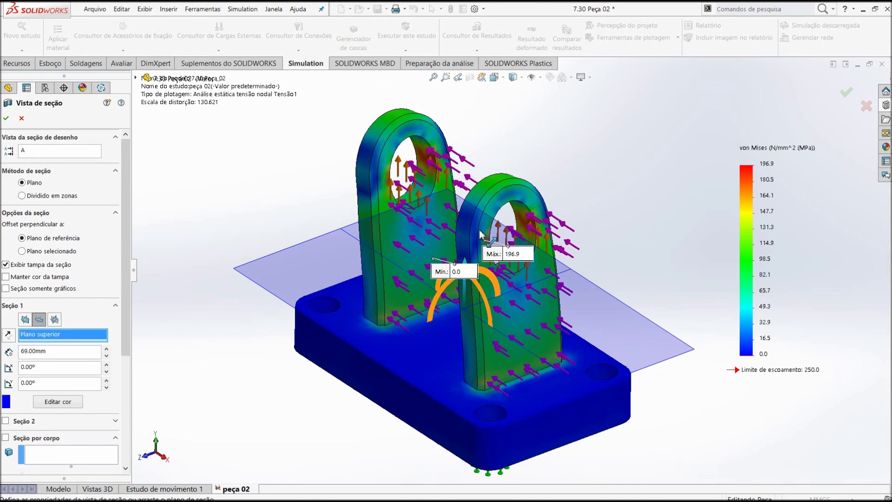
left_click_drag(496, 115, 491, 270)
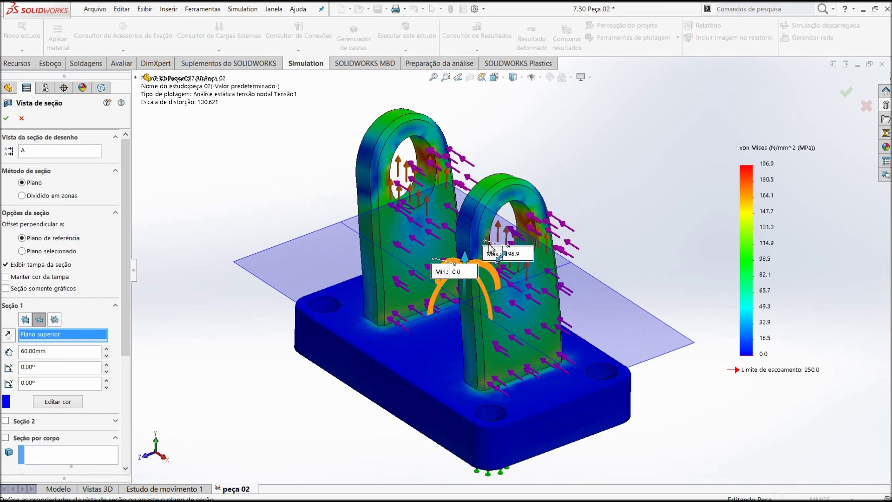
left_click_drag(489, 248, 492, 170)
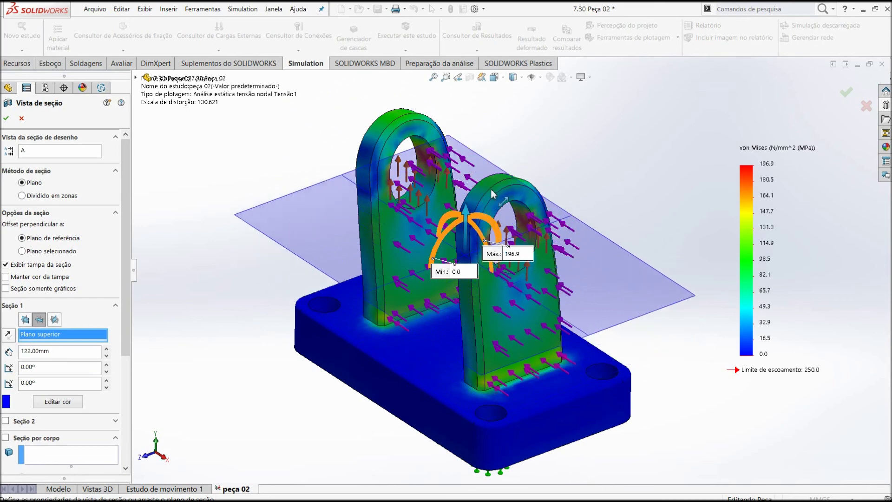
left_click(25, 321)
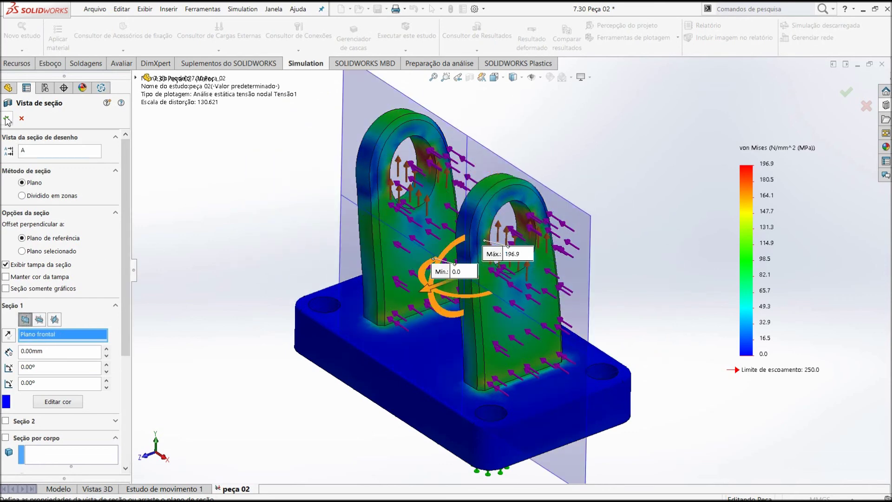
left_click(8, 120)
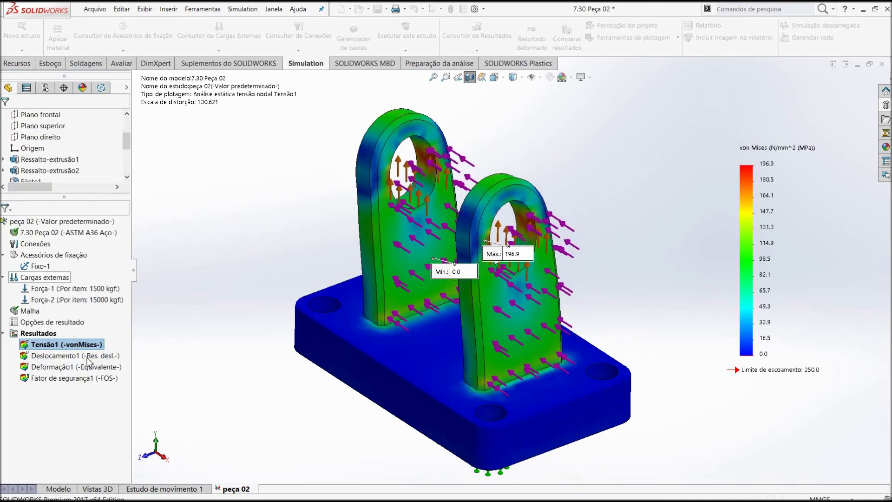
left_click(70, 488)
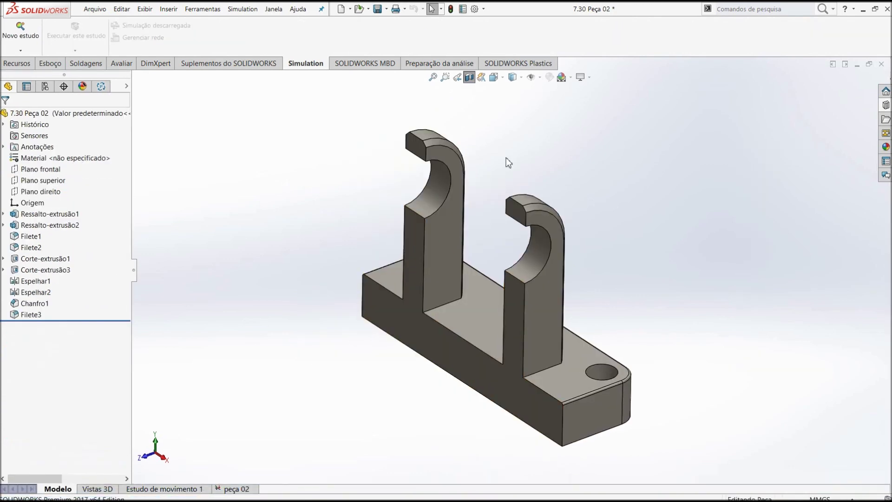
Sweep a section plane through the plain part to expose both lugs, then close it
left_click(470, 80)
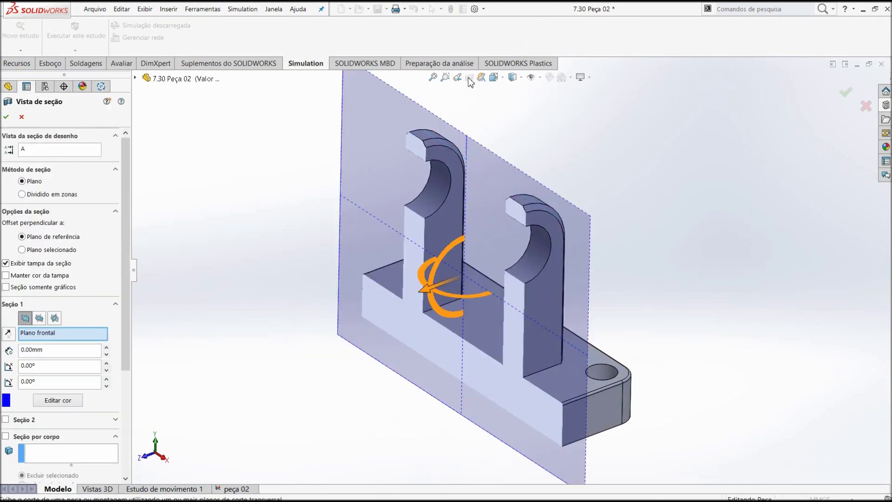
mouse_move(429, 286)
left_mouse_down()
mouse_move(371, 304)
mouse_move(472, 286)
mouse_move(381, 332)
mouse_move(445, 317)
mouse_move(339, 367)
left_mouse_up()
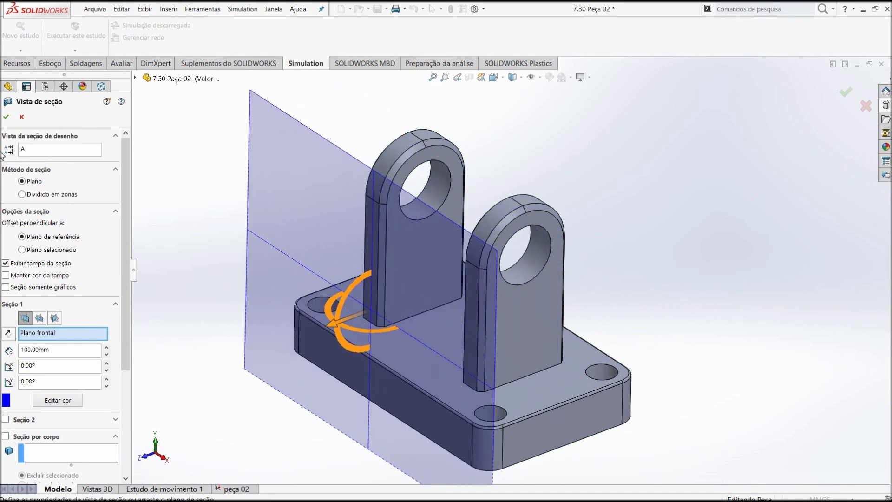
left_click(10, 120)
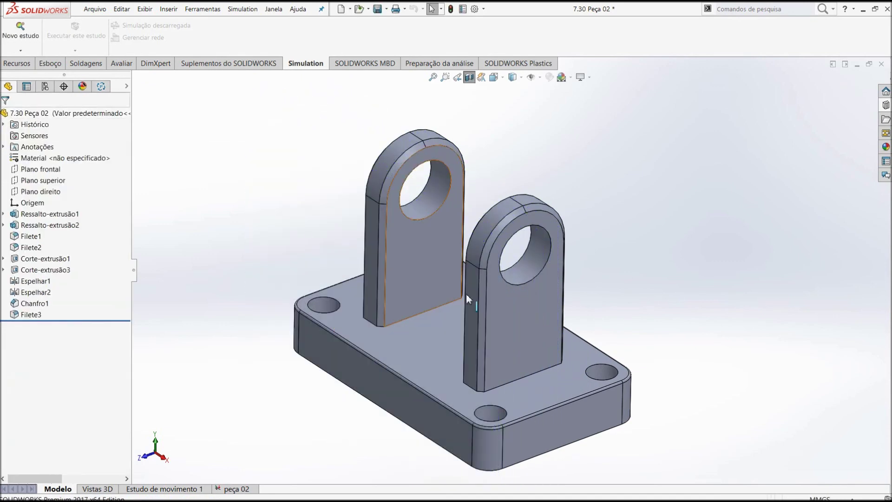
left_click(228, 491)
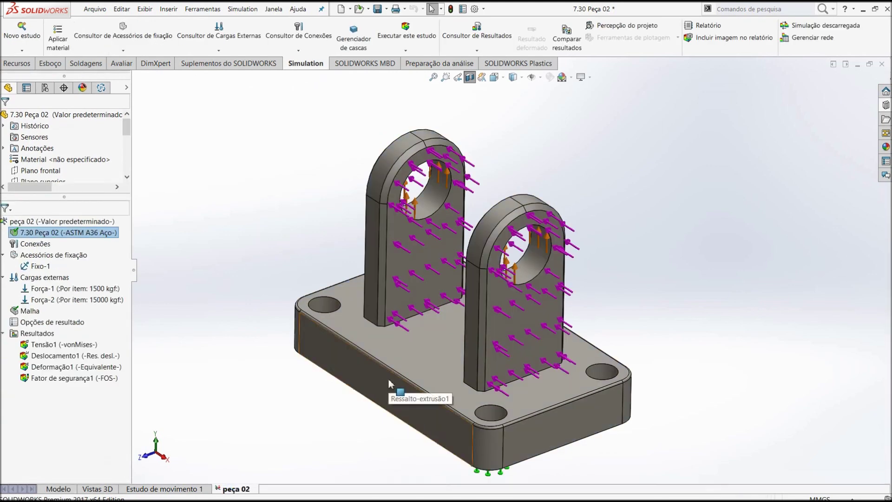